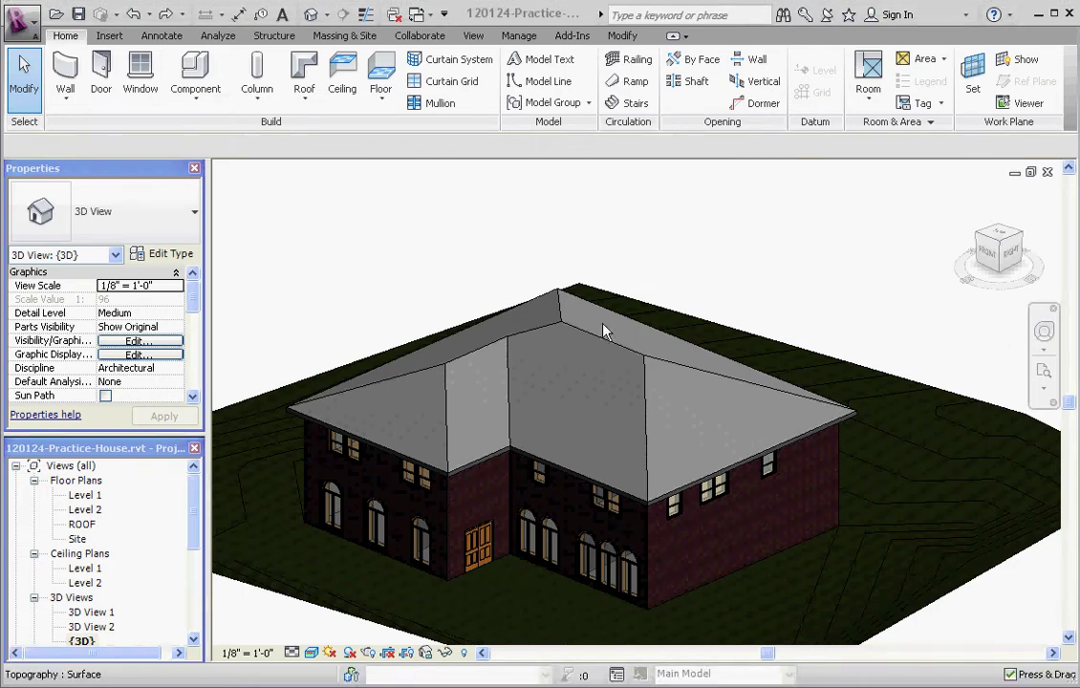
Delete the existing hip roof from the 3D house and open the Level 1 floor plan.
{"action": "middle_click_drag", "start_coordinate": [513, 617], "coordinate": [513, 567], "text": "shift"}
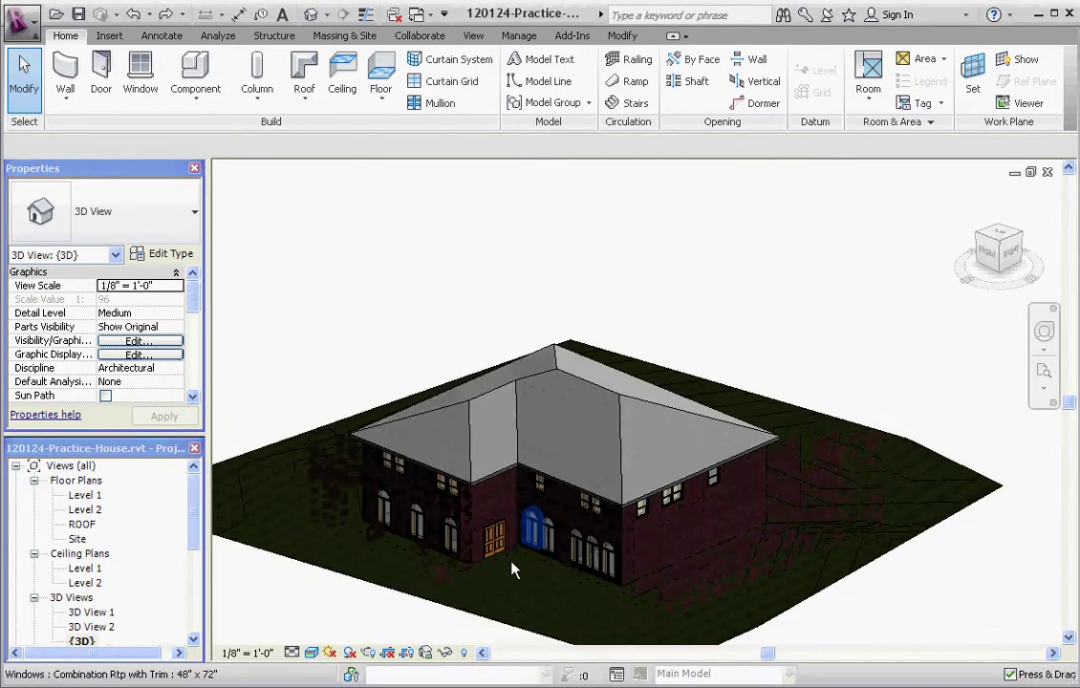
{"action": "scroll", "coordinate": [514, 567], "scroll_direction": "up", "scroll_amount": 3}
{"action": "scroll", "coordinate": [524, 567], "scroll_direction": "down", "scroll_amount": 1}
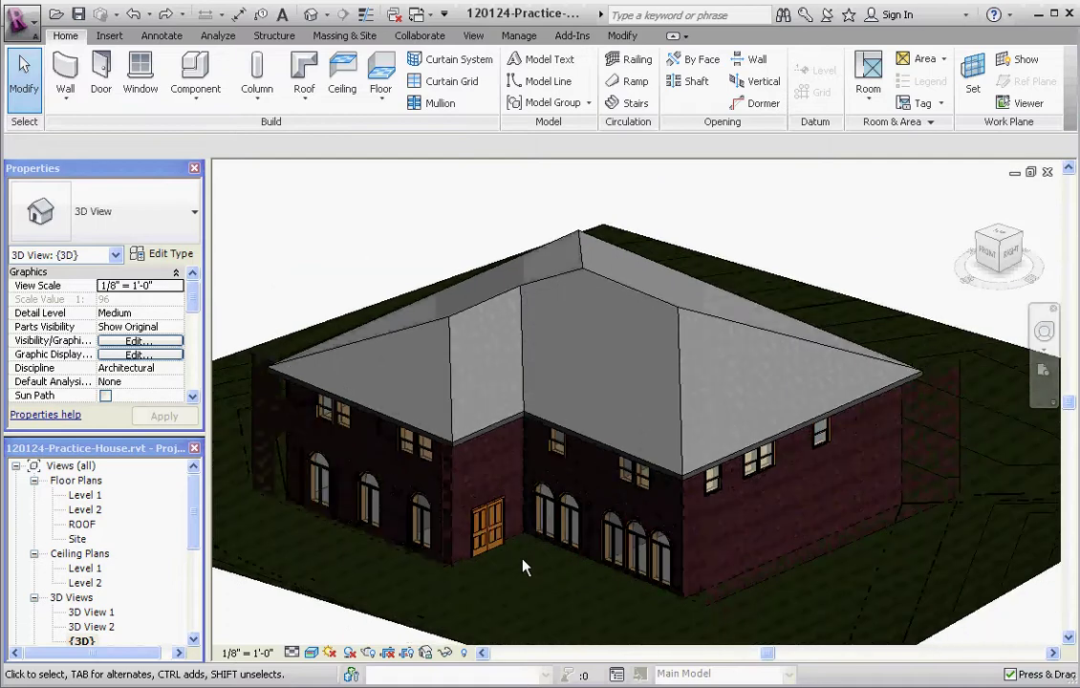
{"action": "left_click", "coordinate": [664, 306]}
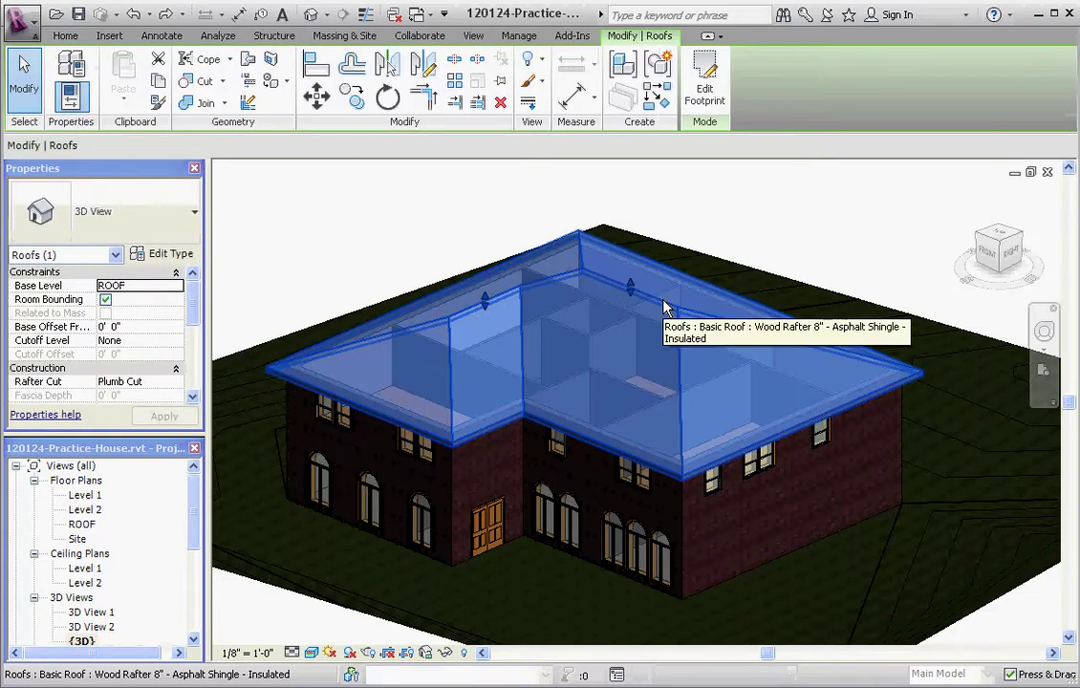
{"action": "key", "text": "Delete"}
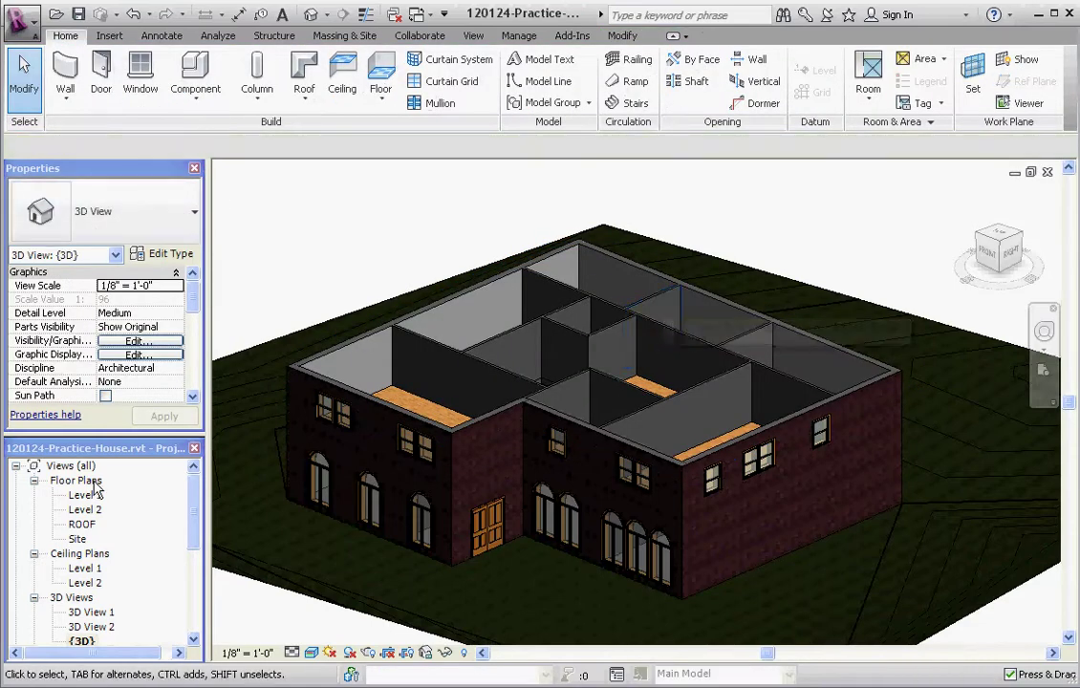
{"action": "left_click", "coordinate": [88, 496]}
{"action": "double_click", "coordinate": [90, 499]}
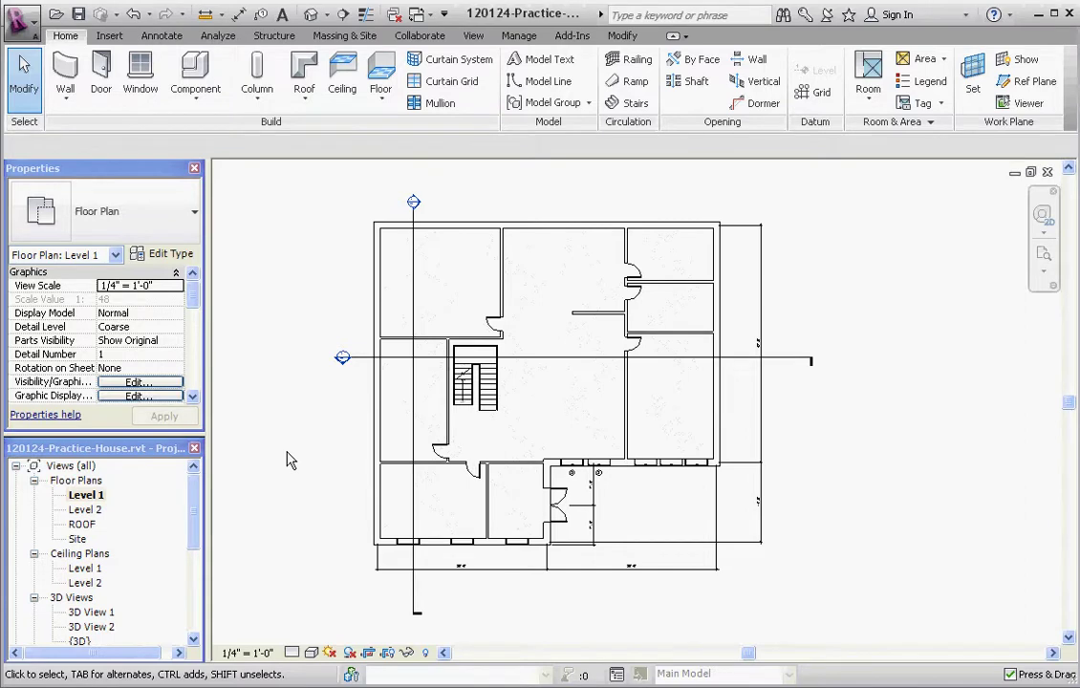
Start a Roof by Footprint sketch on the ROOF level with a 2' 0" overhang.
{"action": "left_click", "coordinate": [303, 67]}
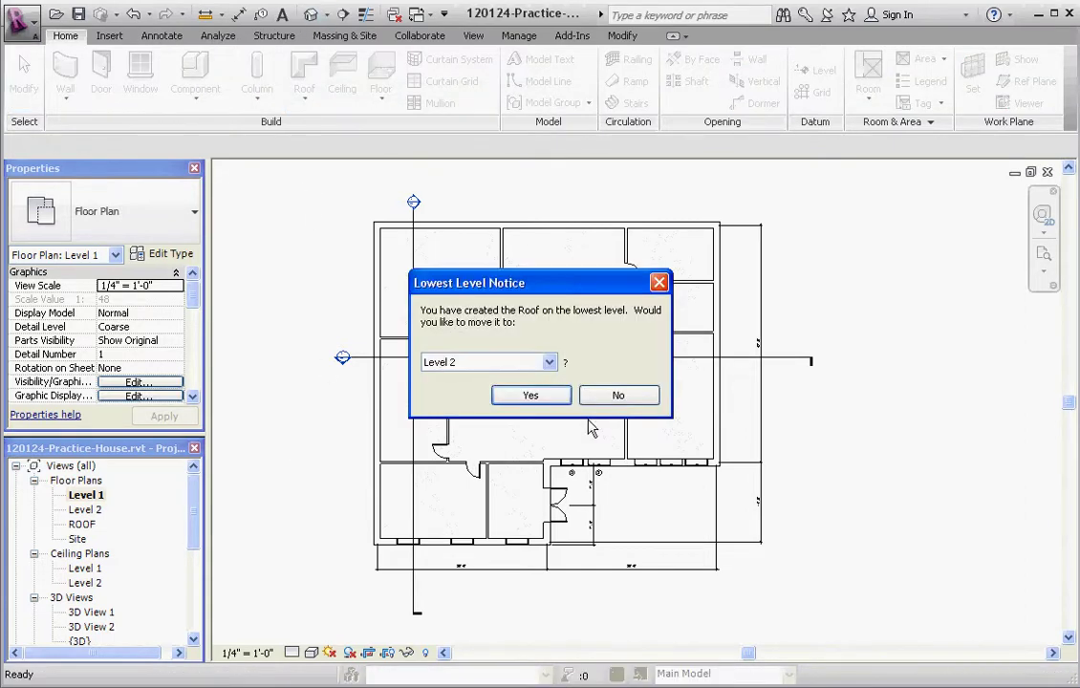
{"action": "left_click", "coordinate": [551, 368]}
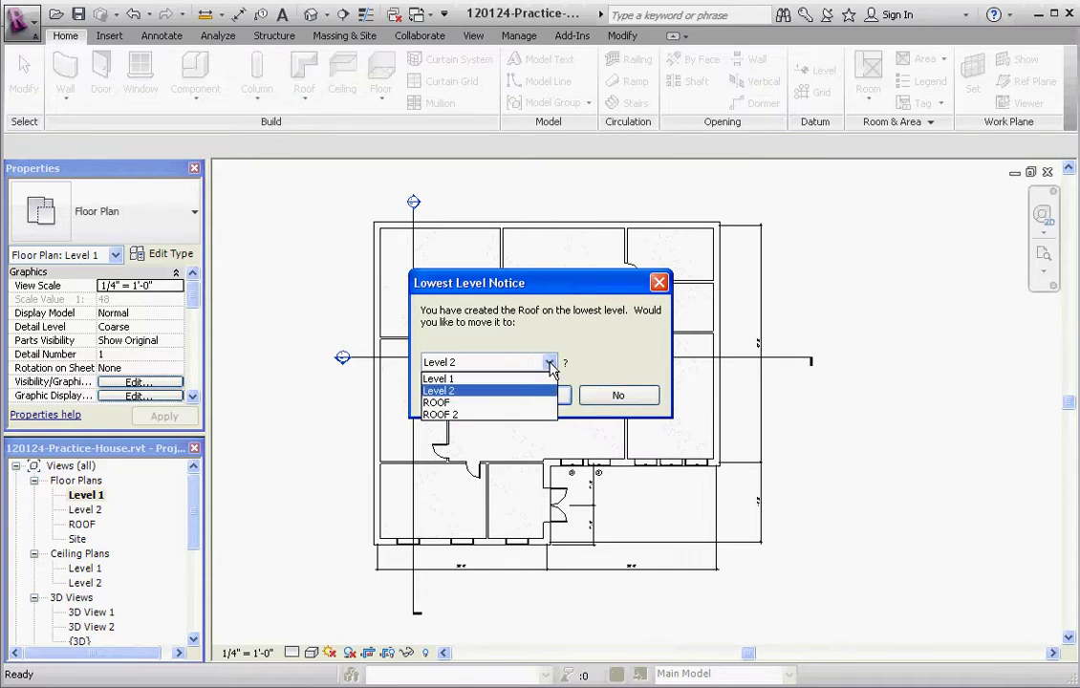
{"action": "left_click", "coordinate": [490, 414]}
{"action": "left_click", "coordinate": [530, 396]}
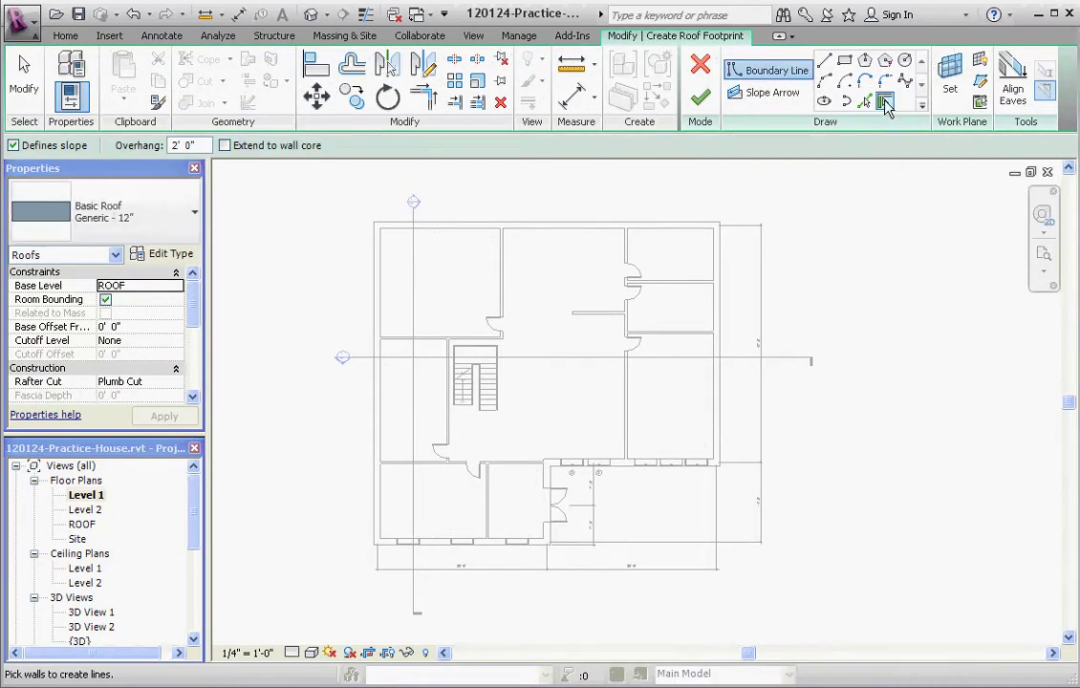
{"action": "left_click", "coordinate": [824, 61]}
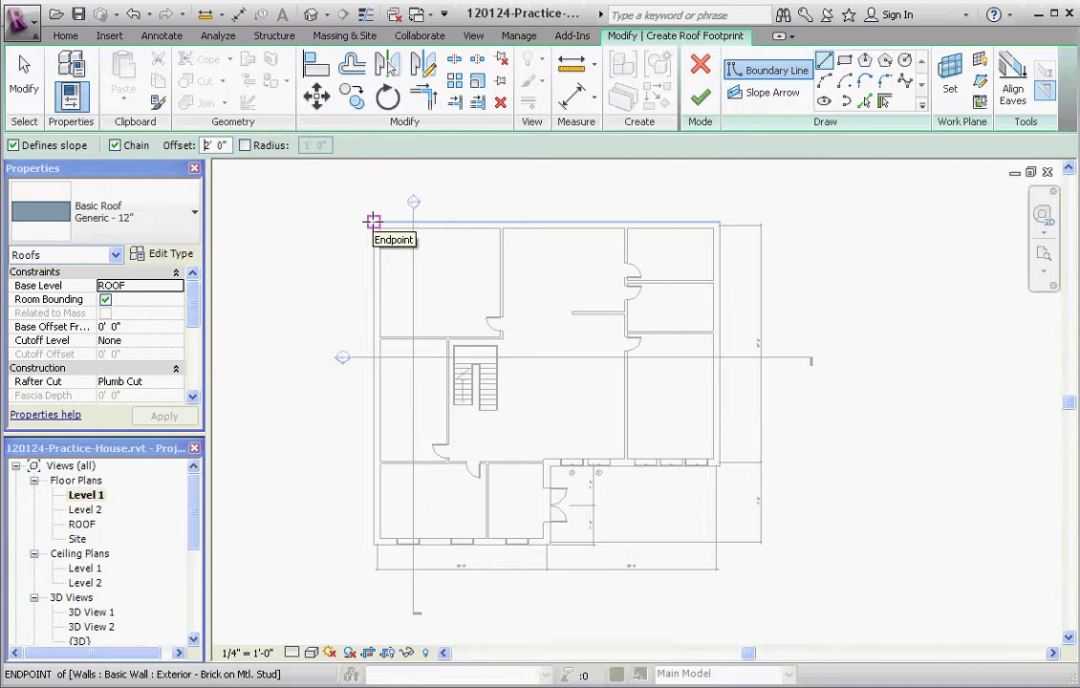
Draw 2' 0" offset boundary lines along the top wall, down the right side and across the annex edge.
{"action": "left_click", "coordinate": [373, 221]}
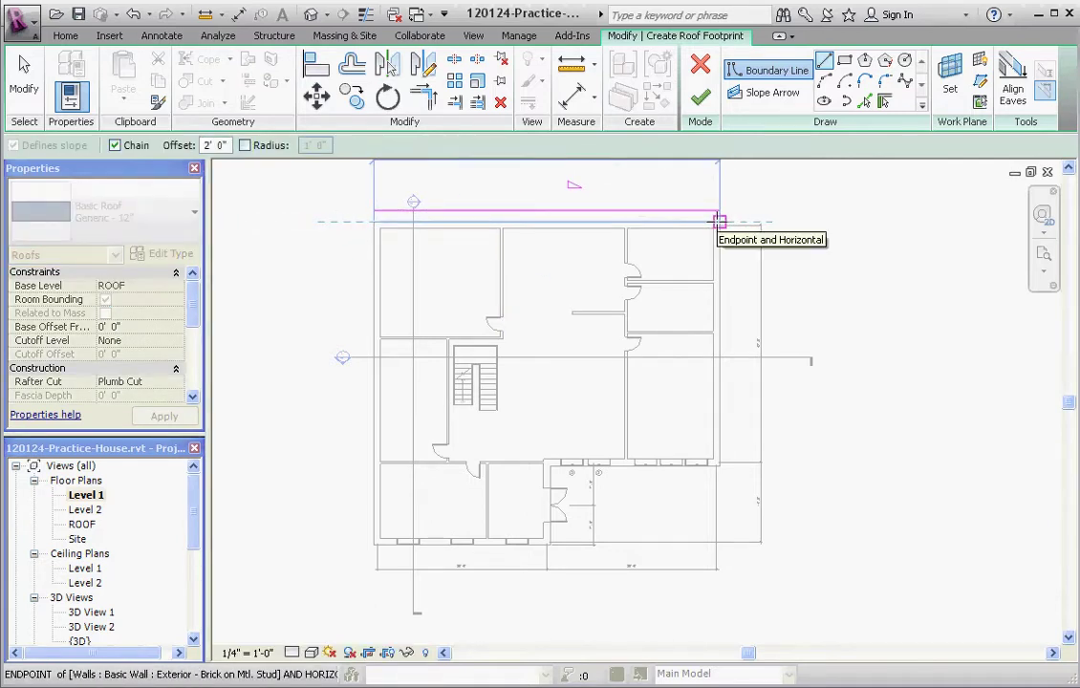
{"action": "left_click", "coordinate": [718, 222]}
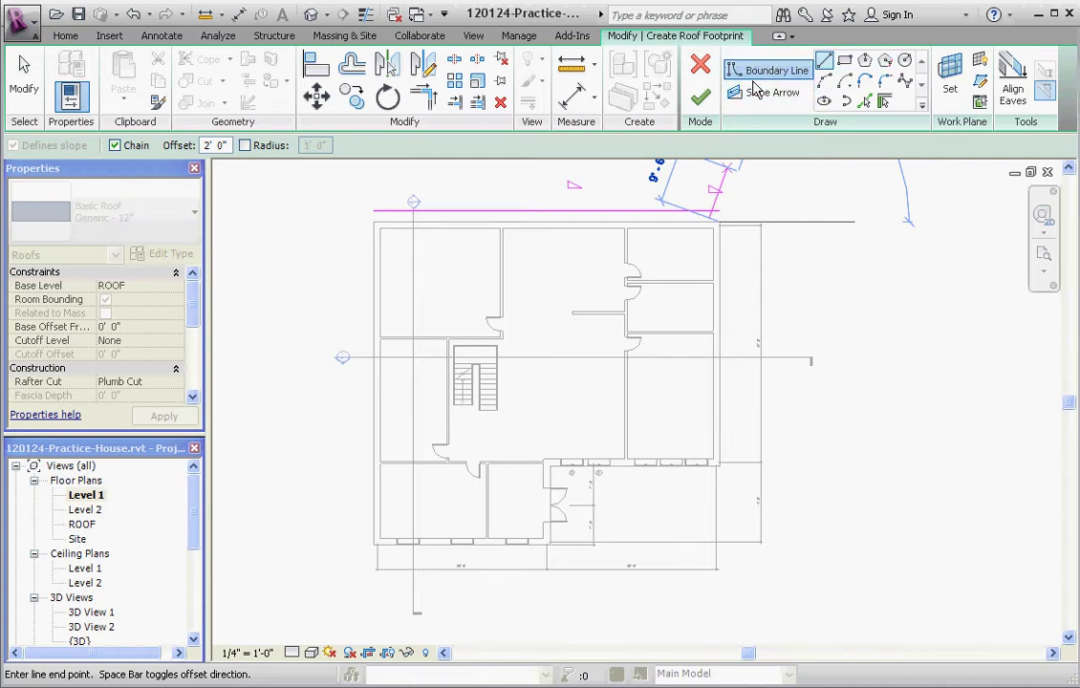
{"action": "left_click", "coordinate": [719, 466]}
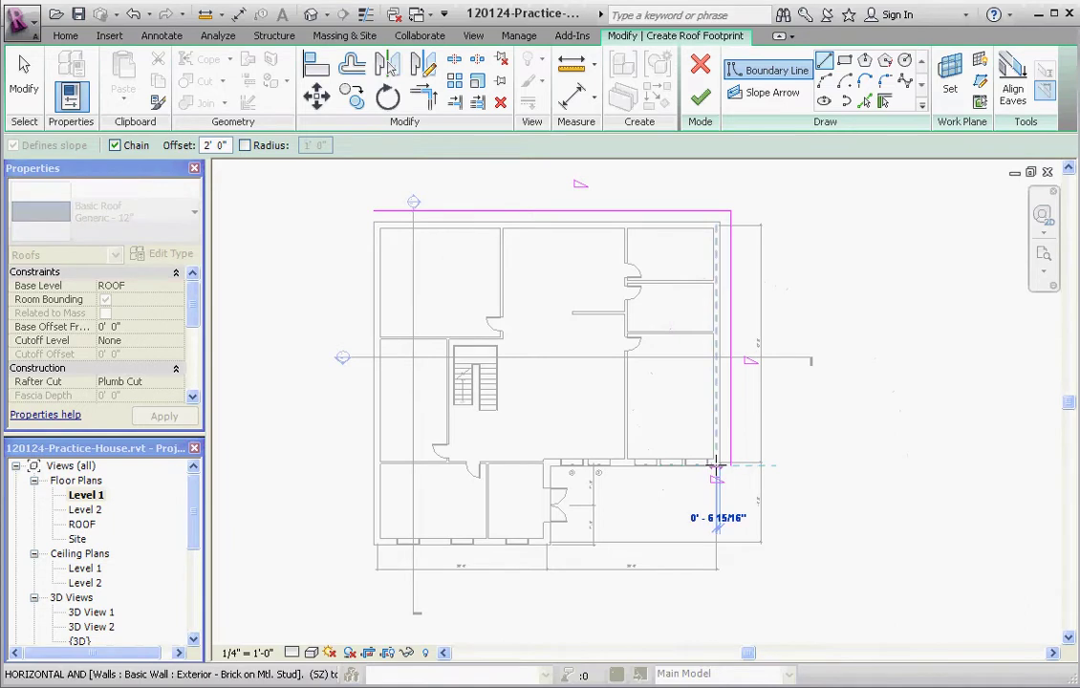
{"action": "scroll", "coordinate": [551, 464], "scroll_direction": "up", "scroll_amount": 1}
{"action": "left_click", "coordinate": [551, 465]}
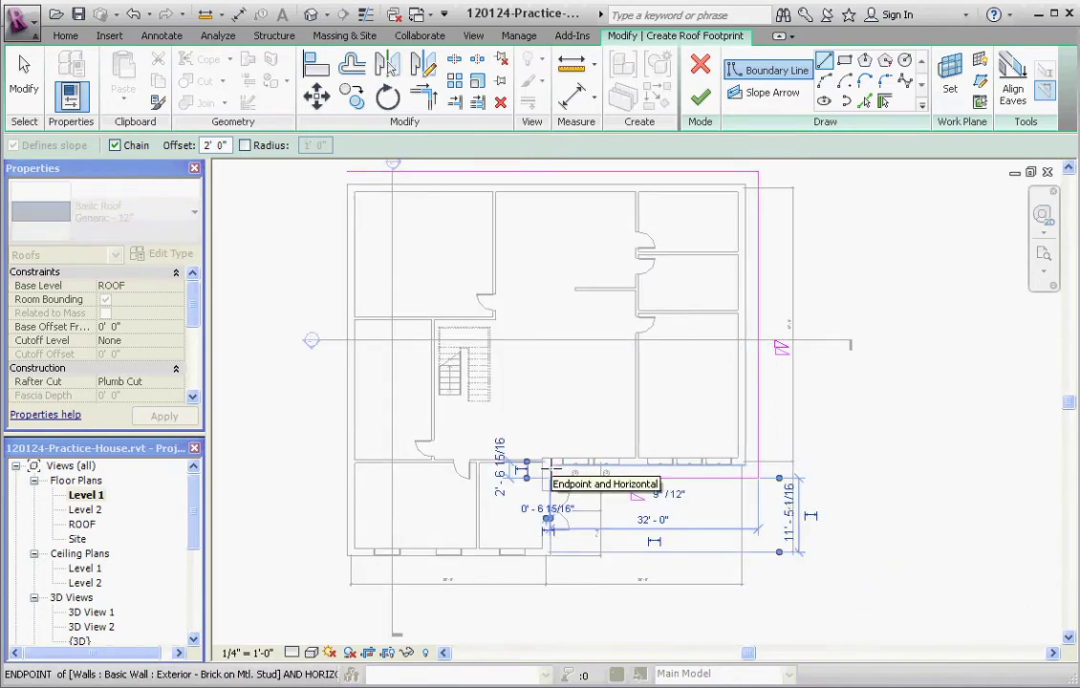
{"action": "key", "text": "Escape"}
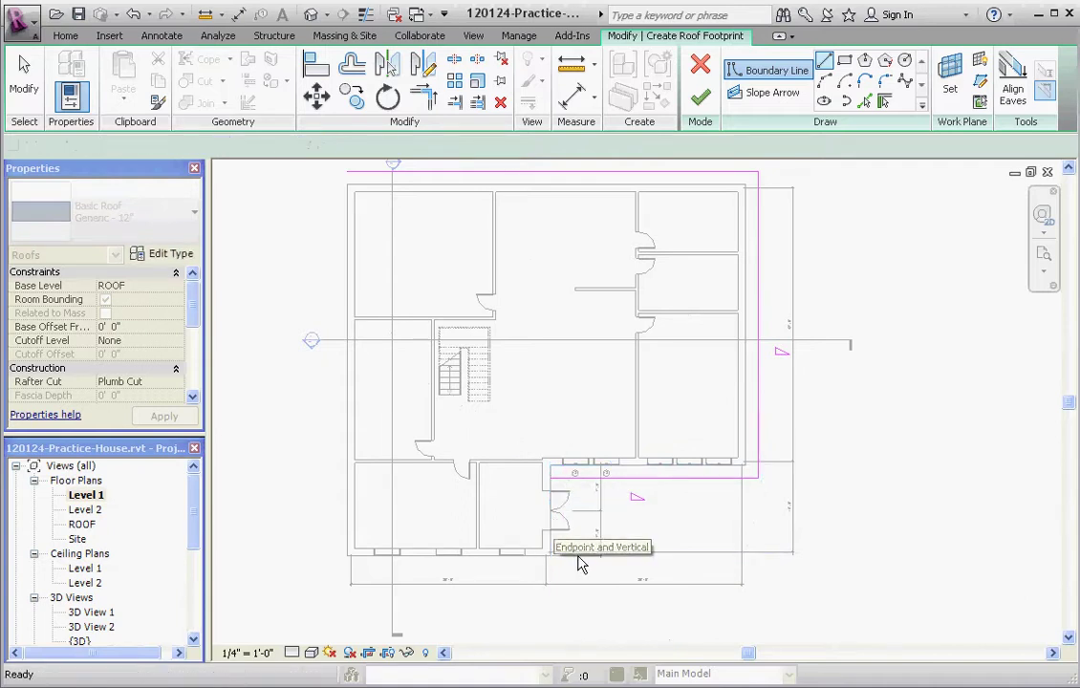
{"action": "key", "text": "Escape"}
{"action": "key", "text": "Escape"}
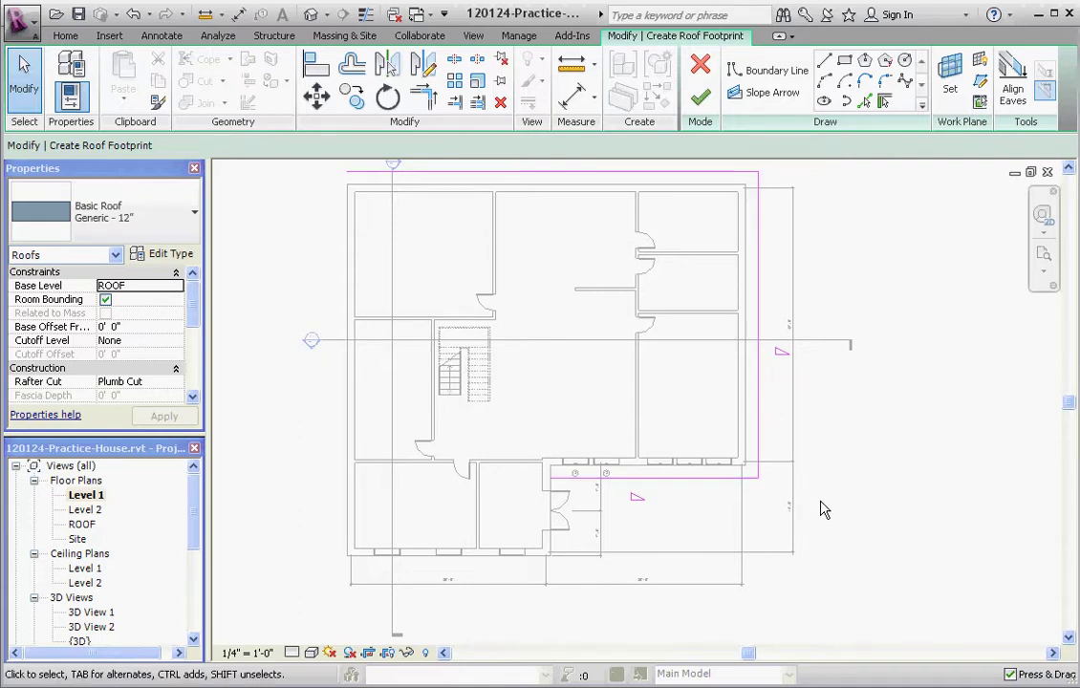
Continue the boundary with 0' 0" offset down the annex's inner wall, along the bottom and up the left side.
{"action": "left_click", "coordinate": [823, 63]}
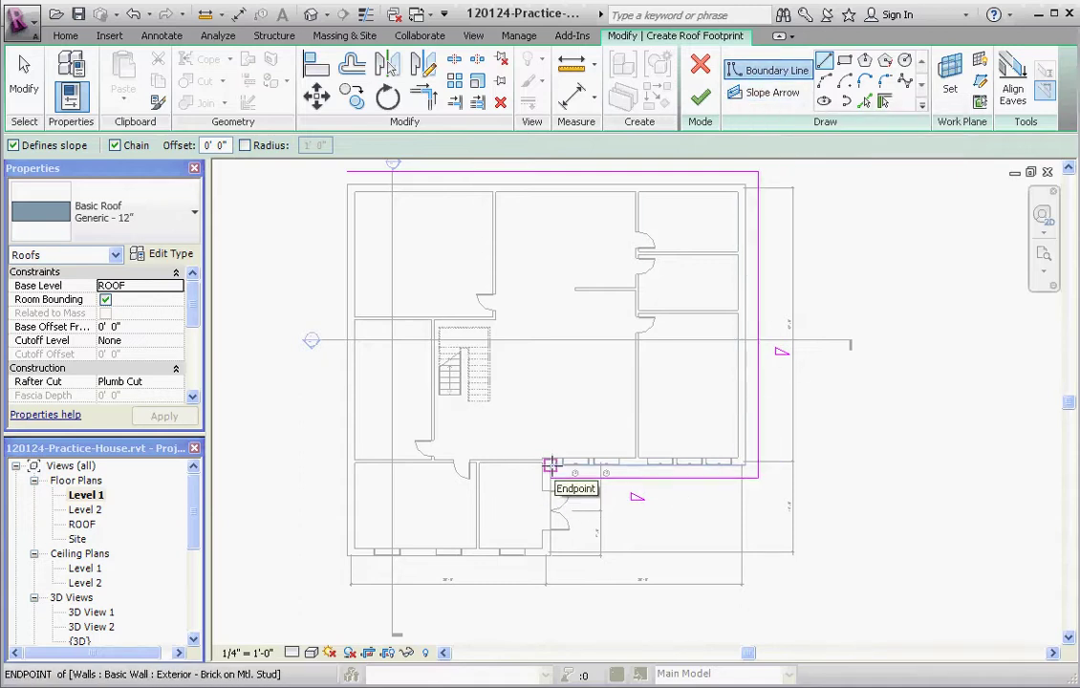
{"action": "left_click", "coordinate": [550, 466]}
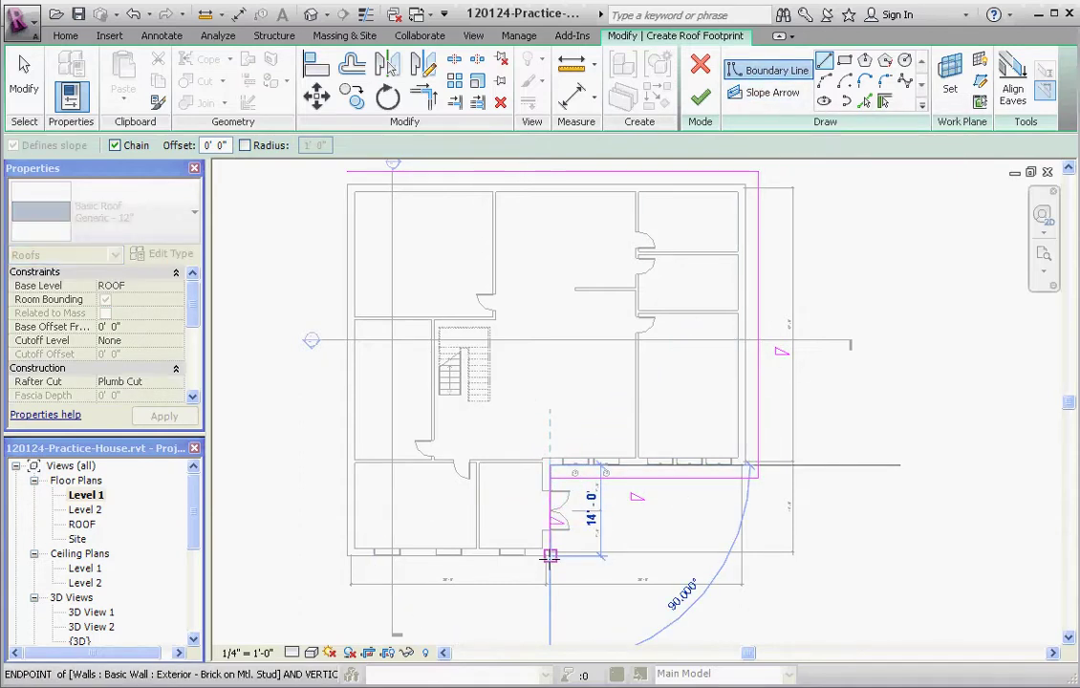
{"action": "left_click", "coordinate": [347, 554]}
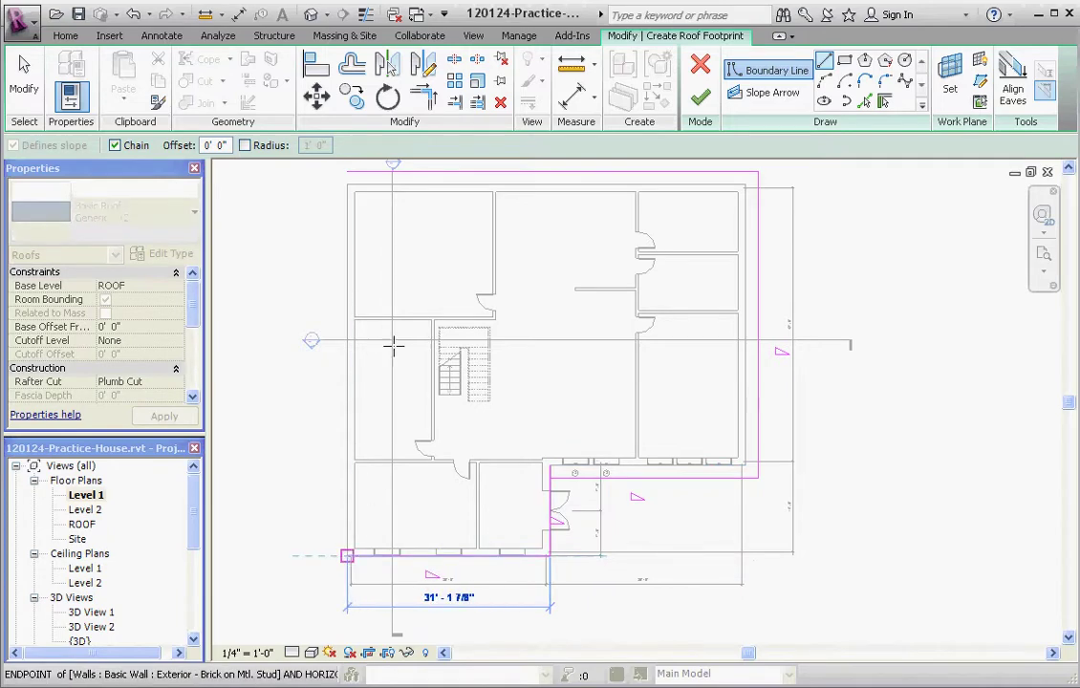
{"action": "left_click", "coordinate": [348, 182]}
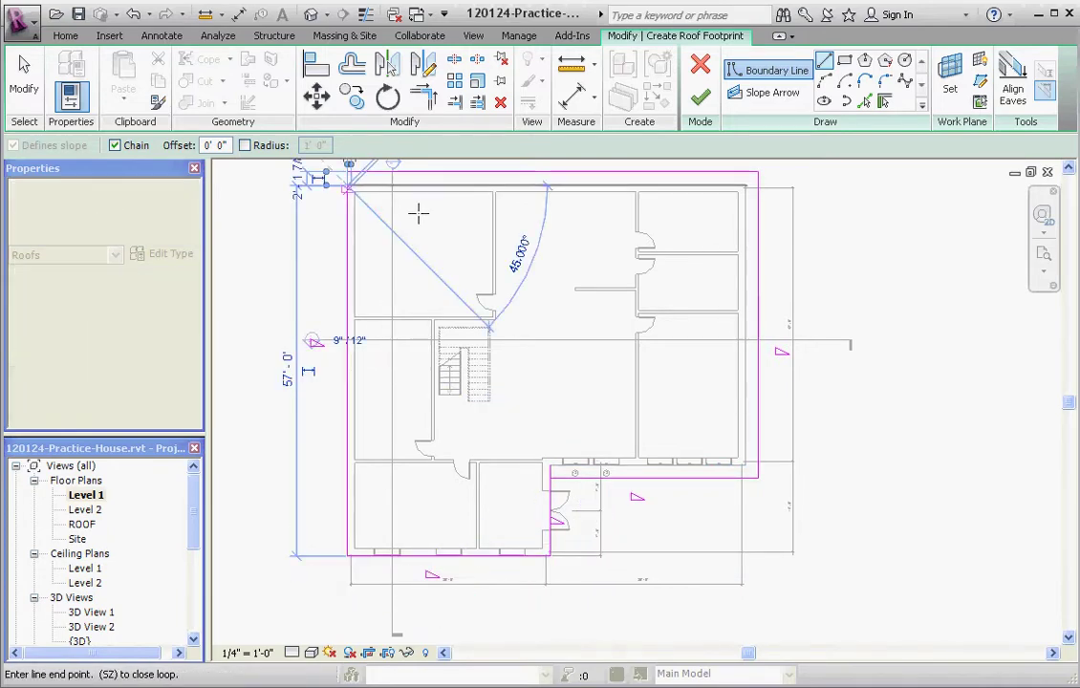
{"action": "key", "text": "Escape"}
{"action": "key", "text": "Escape"}
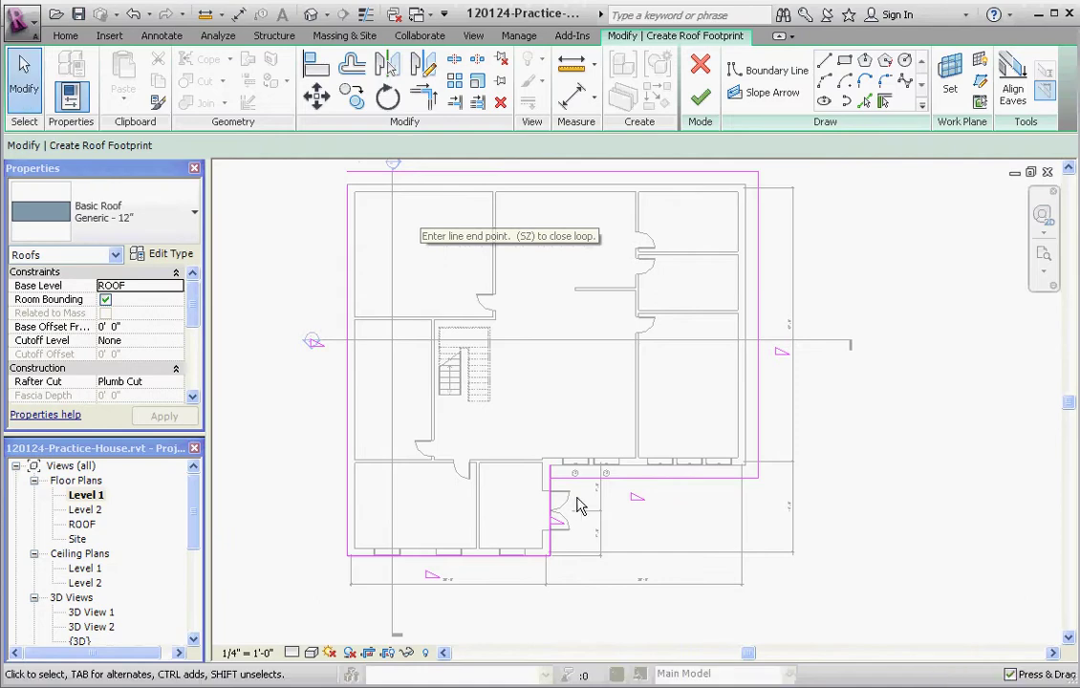
Trim the horizontal and vertical boundary lines at the annex's inner corner into a clean corner.
{"action": "scroll", "coordinate": [553, 503], "scroll_direction": "up", "scroll_amount": 5}
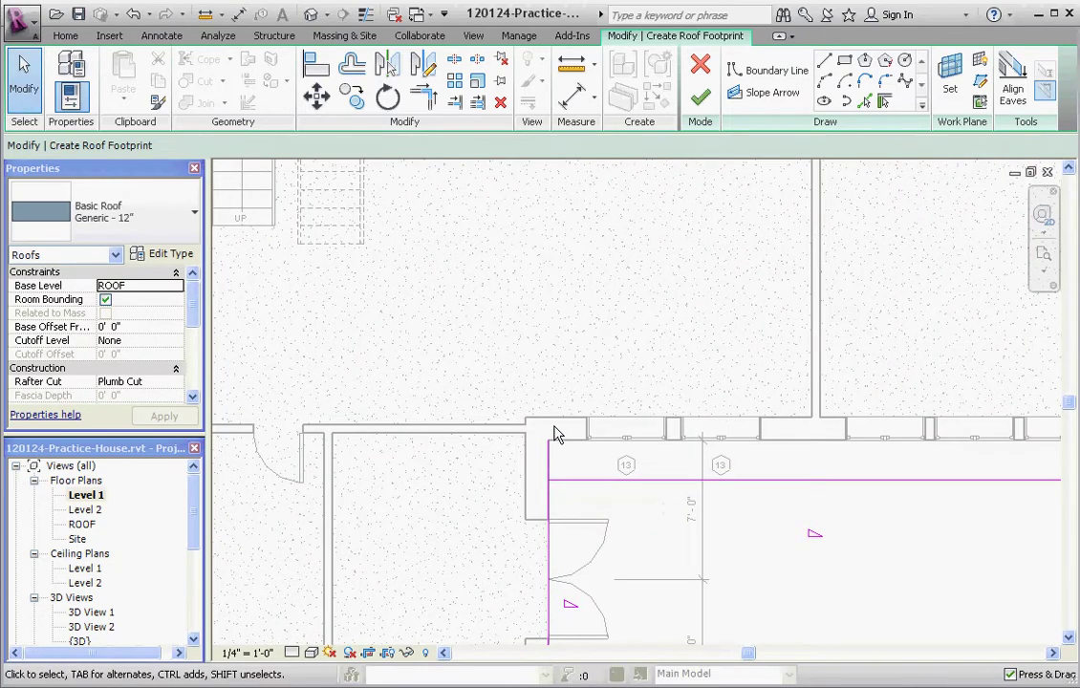
{"action": "scroll", "coordinate": [552, 535], "scroll_direction": "down", "scroll_amount": 5}
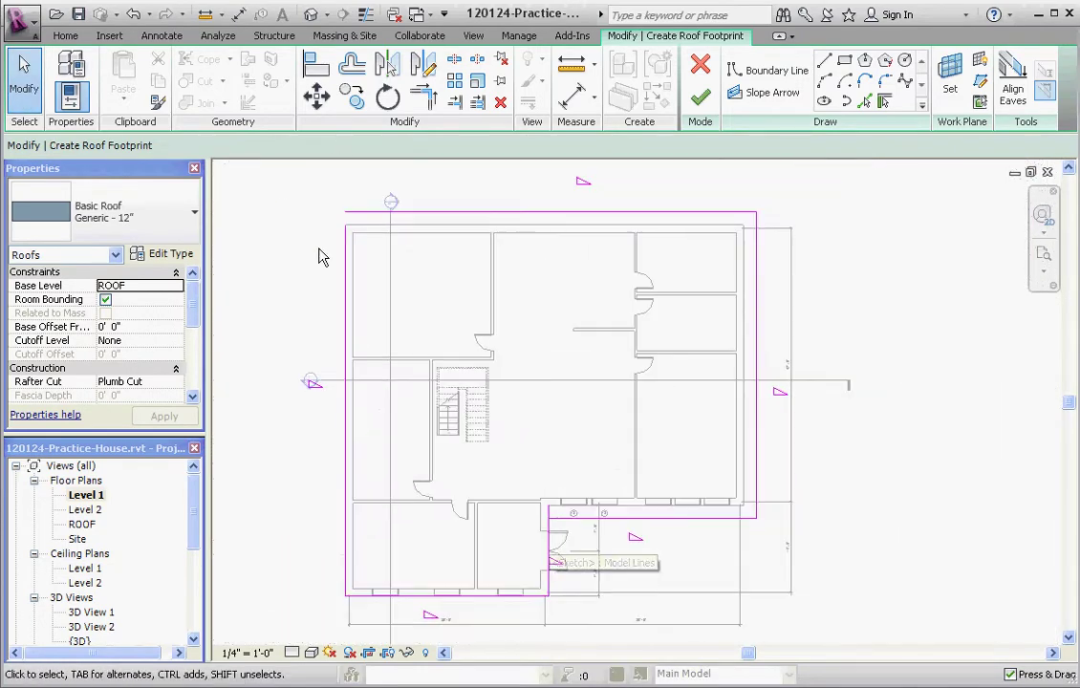
{"action": "left_click", "coordinate": [426, 103]}
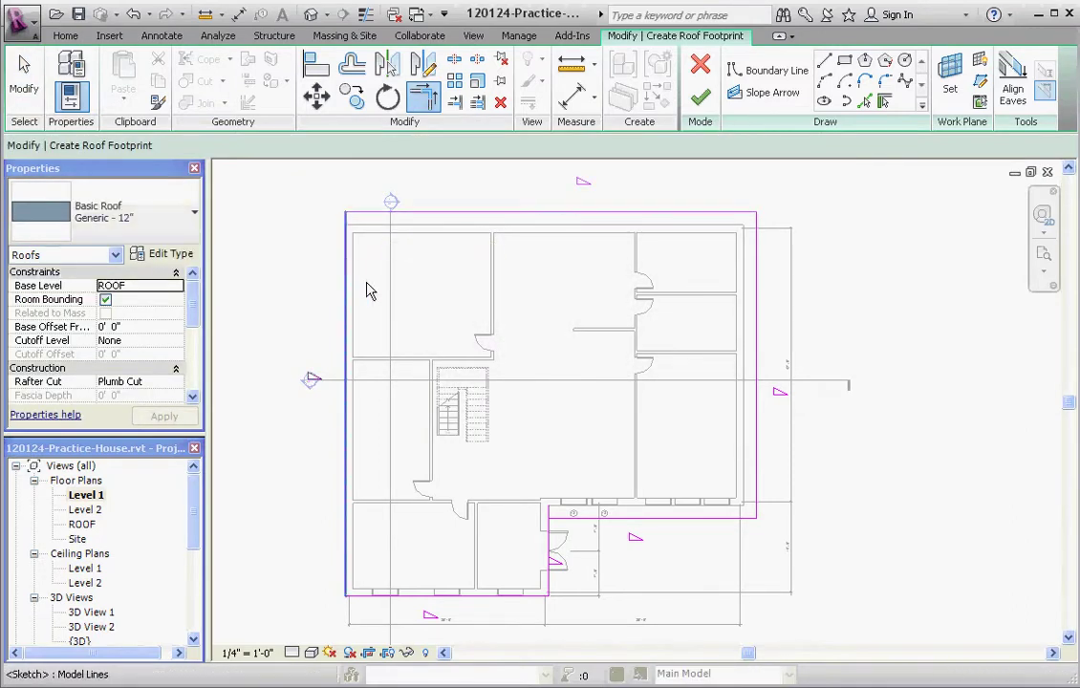
{"action": "scroll", "coordinate": [521, 535], "scroll_direction": "down", "scroll_amount": 2}
{"action": "scroll", "coordinate": [535, 540], "scroll_direction": "up", "scroll_amount": 6}
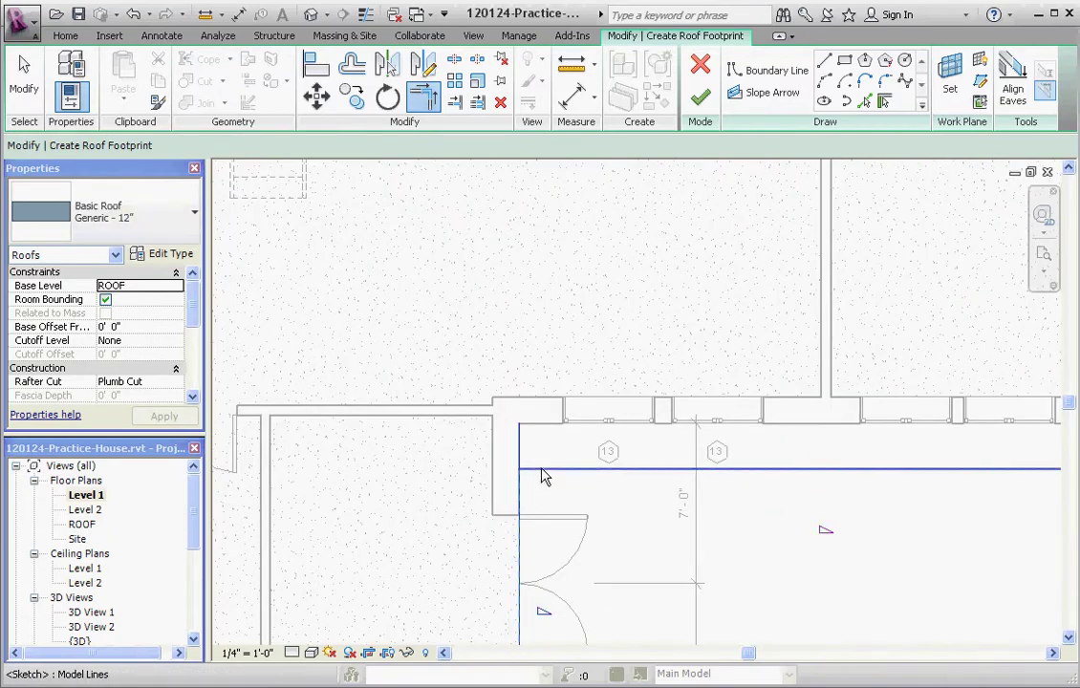
{"action": "left_click", "coordinate": [524, 495]}
{"action": "scroll", "coordinate": [528, 506], "scroll_direction": "down", "scroll_amount": 1}
{"action": "scroll", "coordinate": [526, 497], "scroll_direction": "down", "scroll_amount": 4}
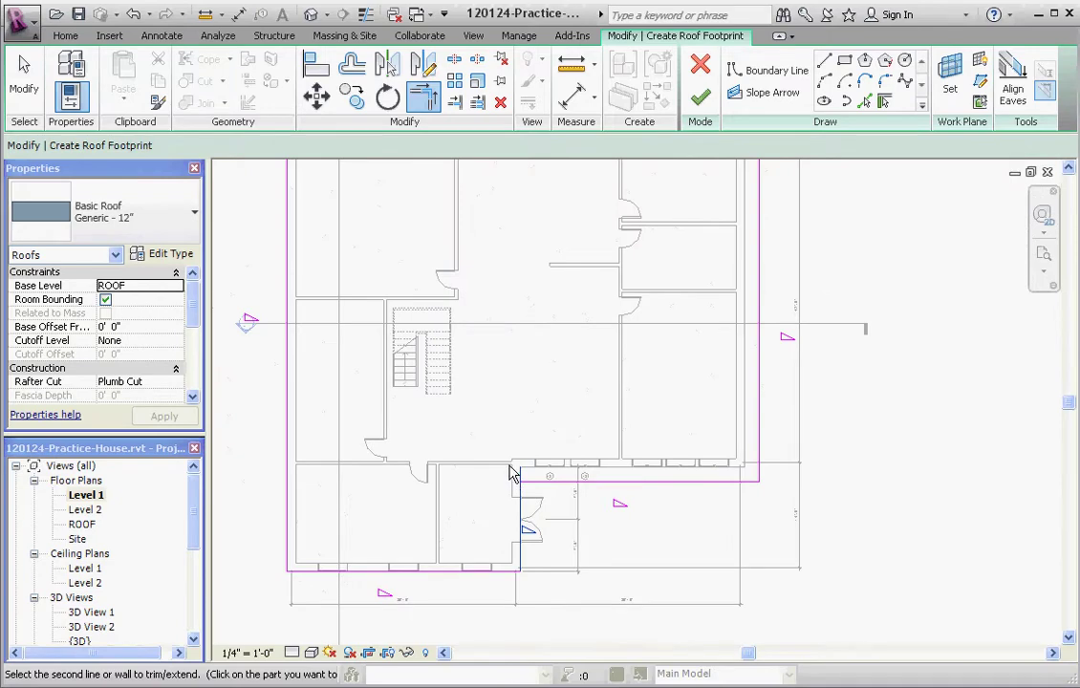
{"action": "scroll", "coordinate": [330, 191], "scroll_direction": "up", "scroll_amount": 2}
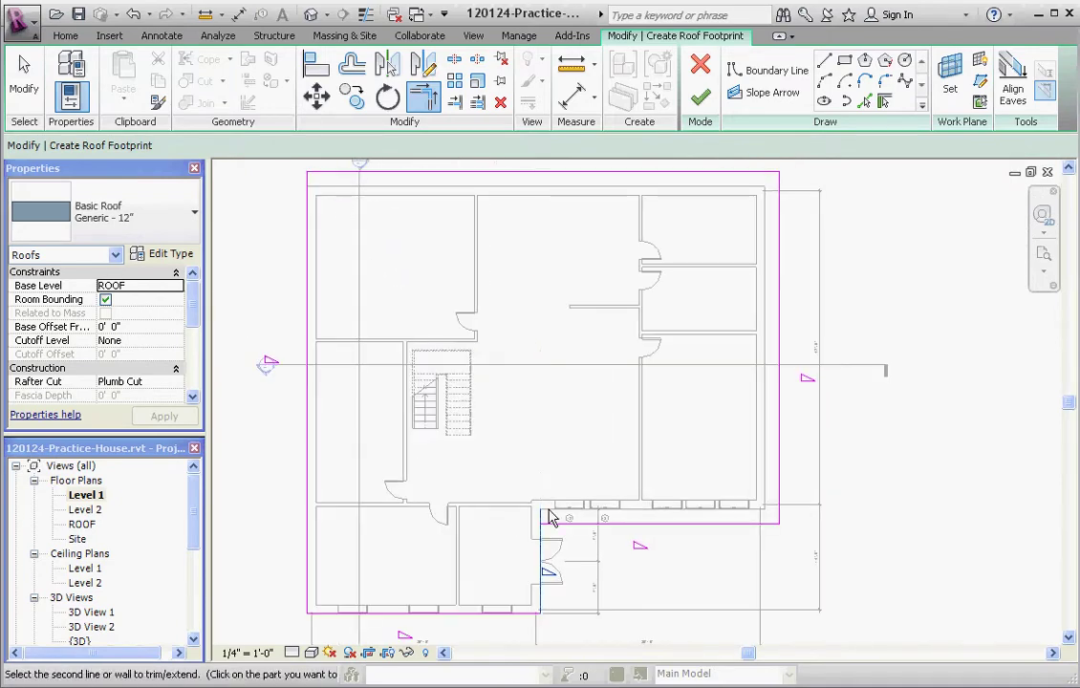
{"action": "scroll", "coordinate": [545, 546], "scroll_direction": "up", "scroll_amount": 4}
{"action": "scroll", "coordinate": [543, 531], "scroll_direction": "up", "scroll_amount": 2}
{"action": "key", "text": "Escape"}
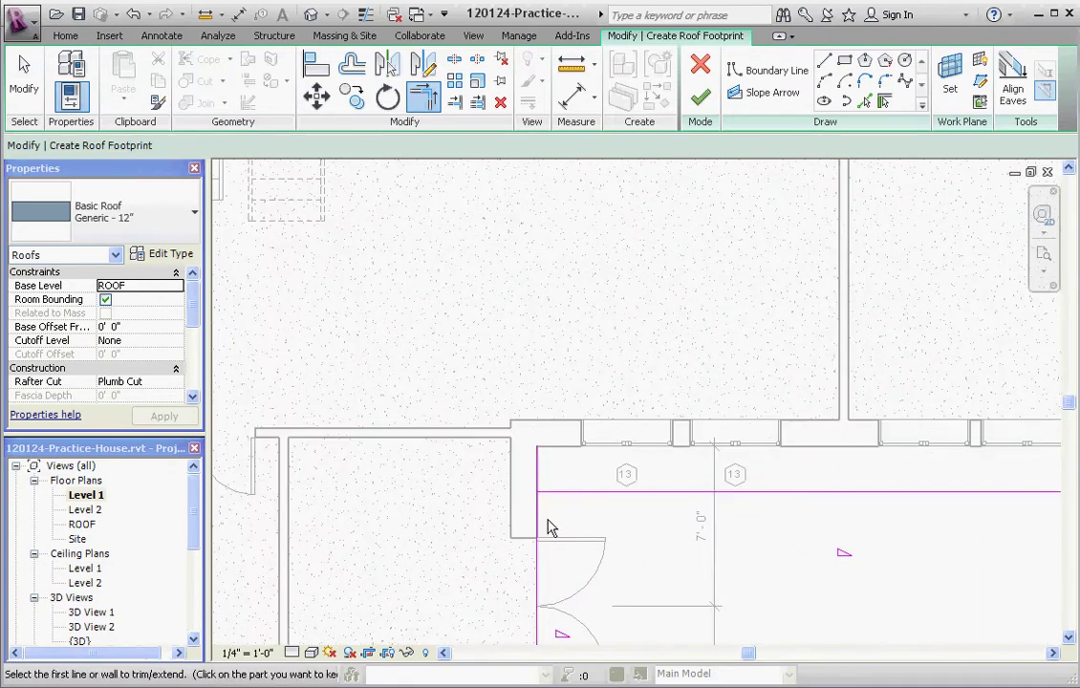
{"action": "left_click", "coordinate": [559, 506]}
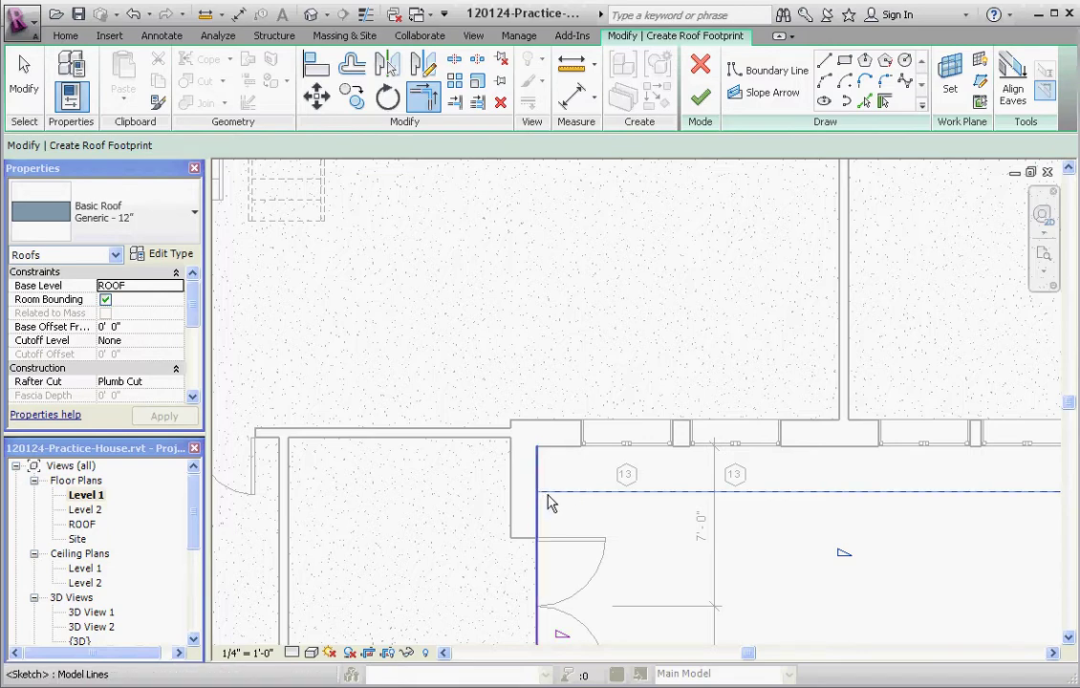
{"action": "left_click", "coordinate": [564, 498]}
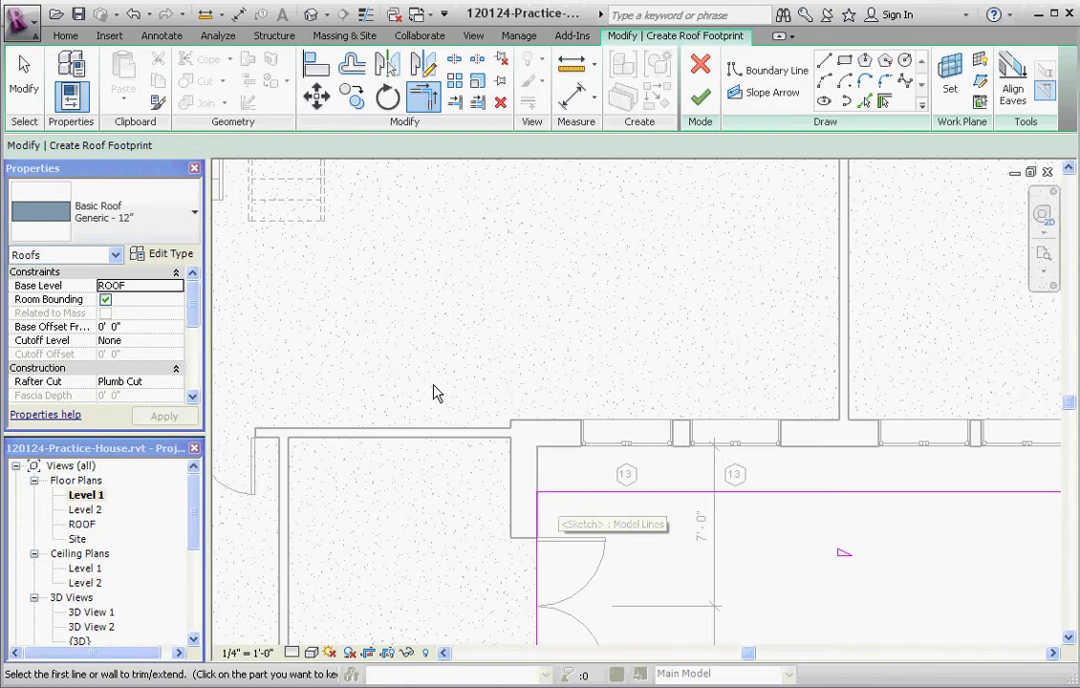
{"action": "scroll", "coordinate": [432, 392], "scroll_direction": "down", "scroll_amount": 3}
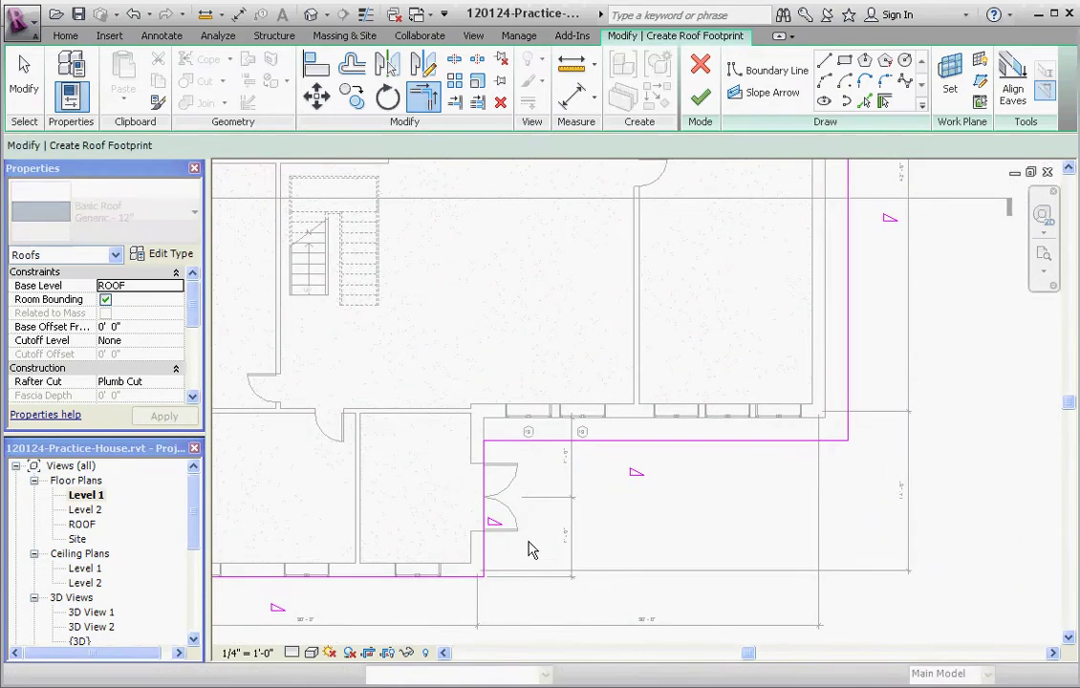
Shift the vertical boundary line by the door outward from the annex wall.
{"action": "scroll", "coordinate": [531, 554], "scroll_direction": "down", "scroll_amount": 4}
{"action": "key", "text": "Escape"}
{"action": "scroll", "coordinate": [499, 499], "scroll_direction": "up", "scroll_amount": 3}
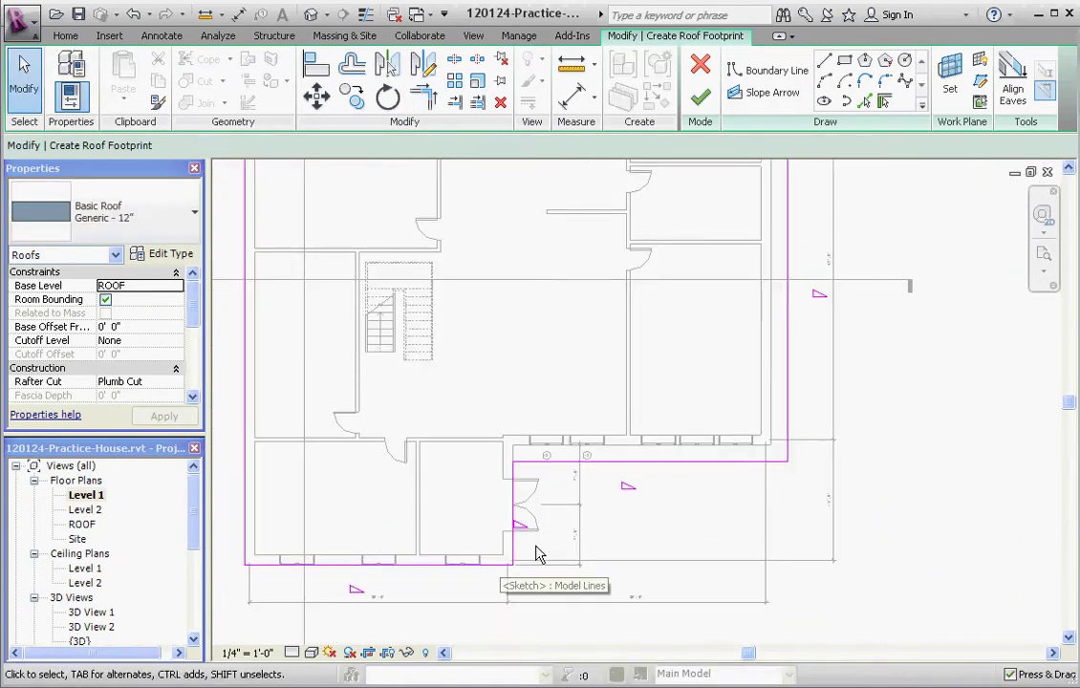
{"action": "scroll", "coordinate": [523, 517], "scroll_direction": "up", "scroll_amount": 2}
{"action": "scroll", "coordinate": [504, 471], "scroll_direction": "down", "scroll_amount": 1}
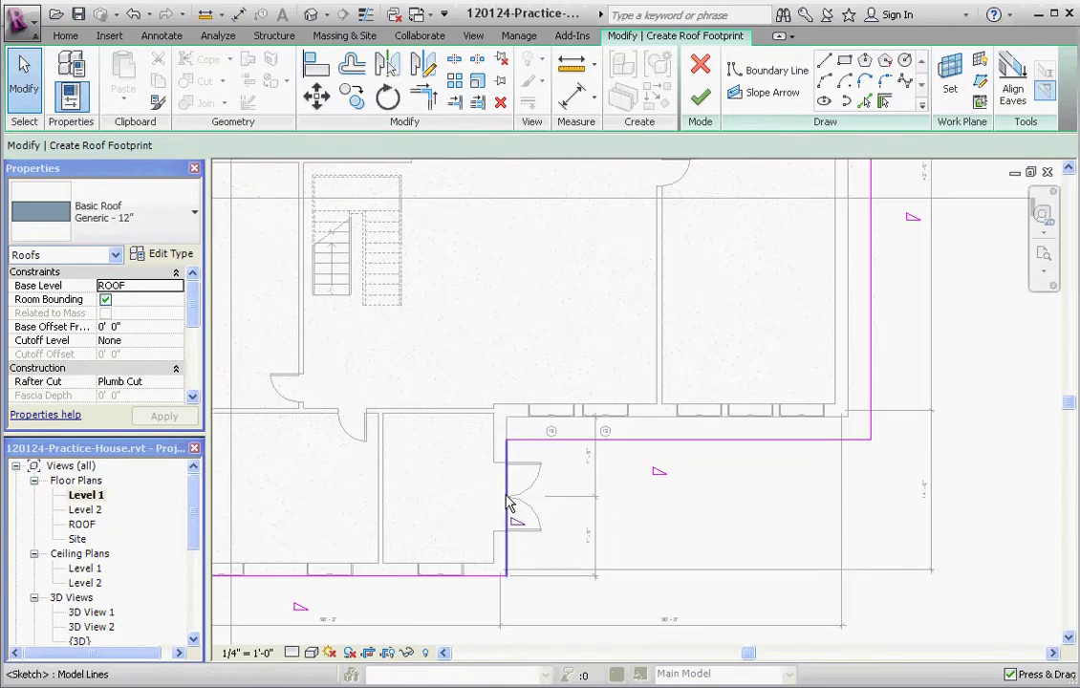
{"action": "left_click", "coordinate": [510, 492]}
{"action": "mouse_move", "coordinate": [511, 491]}
{"action": "left_mouse_down"}
{"action": "mouse_move", "coordinate": [535, 491]}
{"action": "mouse_move", "coordinate": [525, 491]}
{"action": "left_mouse_up"}
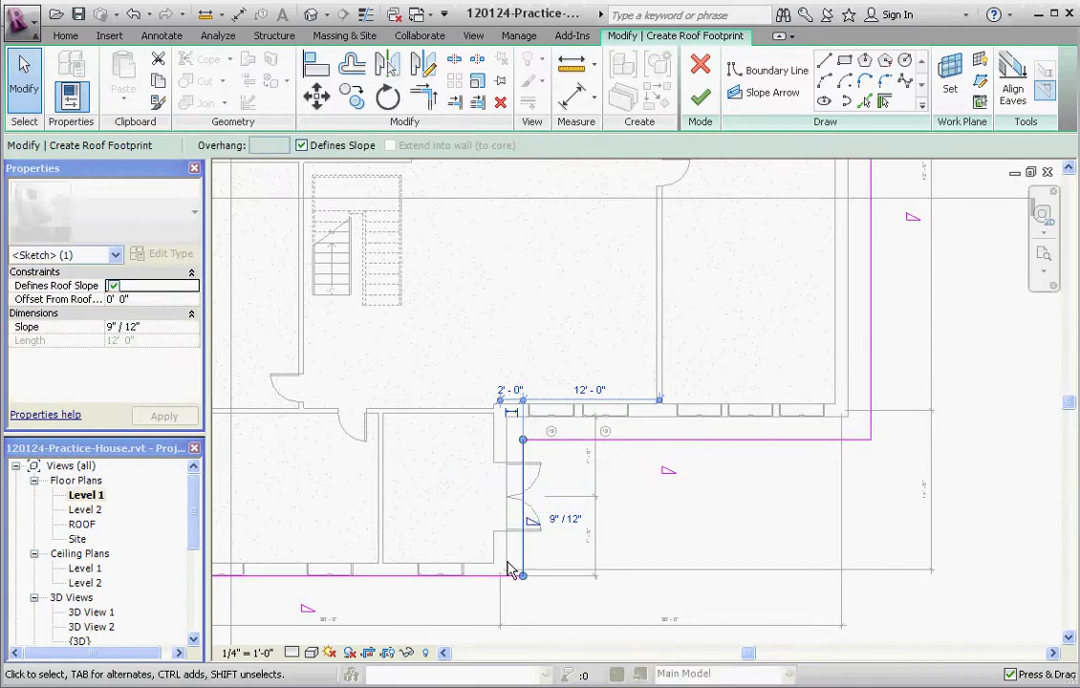
{"action": "left_click", "coordinate": [516, 590]}
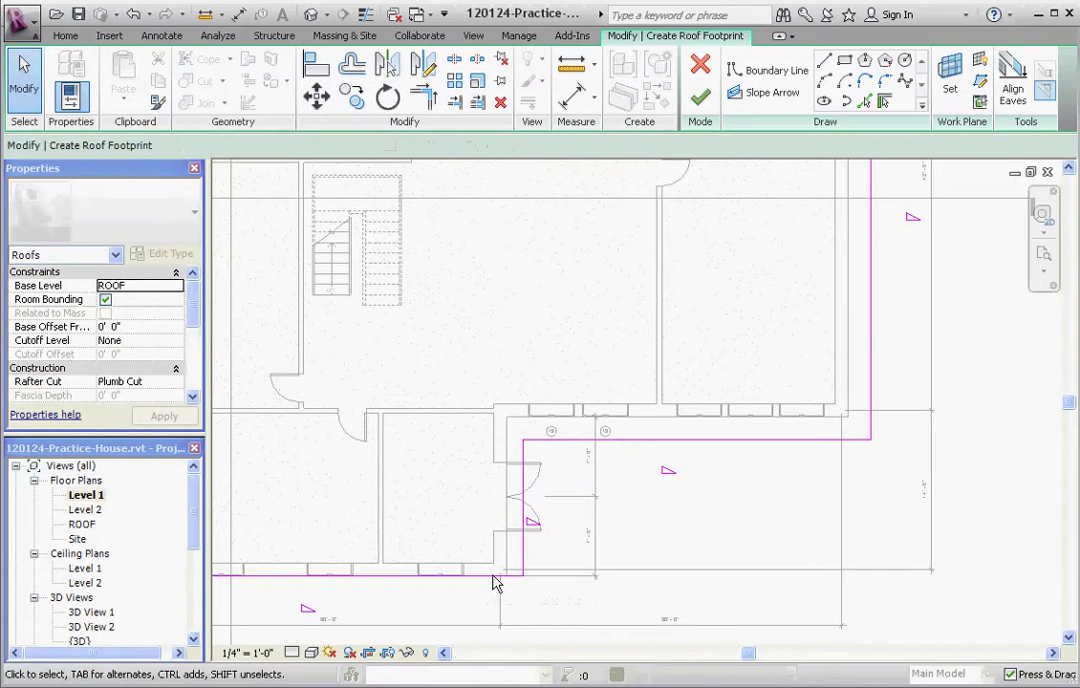
Push the bottom and left boundary lines outward beyond the walls.
{"action": "left_click", "coordinate": [494, 576]}
{"action": "mouse_move", "coordinate": [490, 585]}
{"action": "left_mouse_down"}
{"action": "mouse_move", "coordinate": [489, 608]}
{"action": "mouse_move", "coordinate": [490, 593]}
{"action": "left_mouse_up"}
{"action": "scroll", "coordinate": [668, 619], "scroll_direction": "down", "scroll_amount": 5}
{"action": "key", "text": "Escape"}
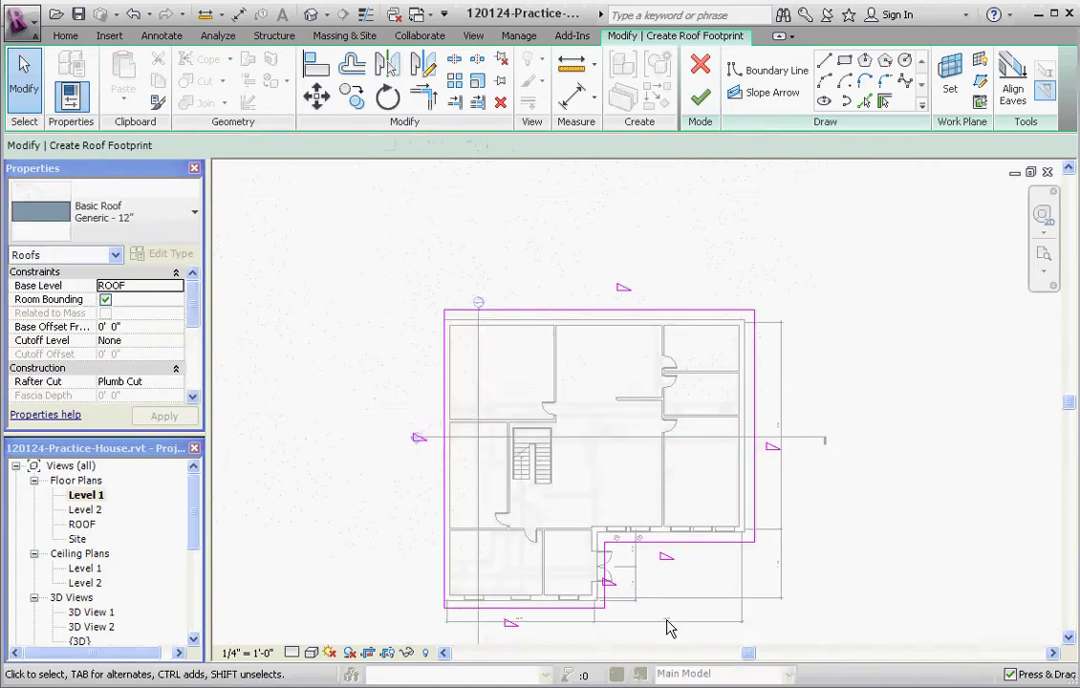
{"action": "left_click", "coordinate": [413, 541]}
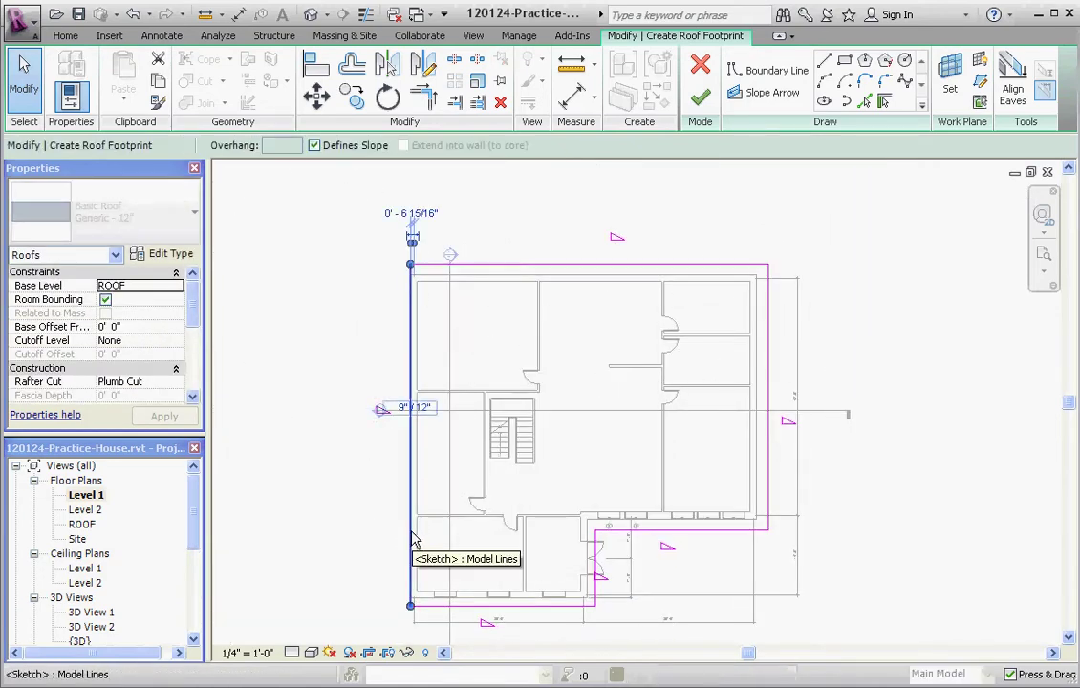
{"action": "mouse_move", "coordinate": [411, 538]}
{"action": "left_mouse_down"}
{"action": "mouse_move", "coordinate": [376, 537]}
{"action": "mouse_move", "coordinate": [402, 536]}
{"action": "left_mouse_up"}
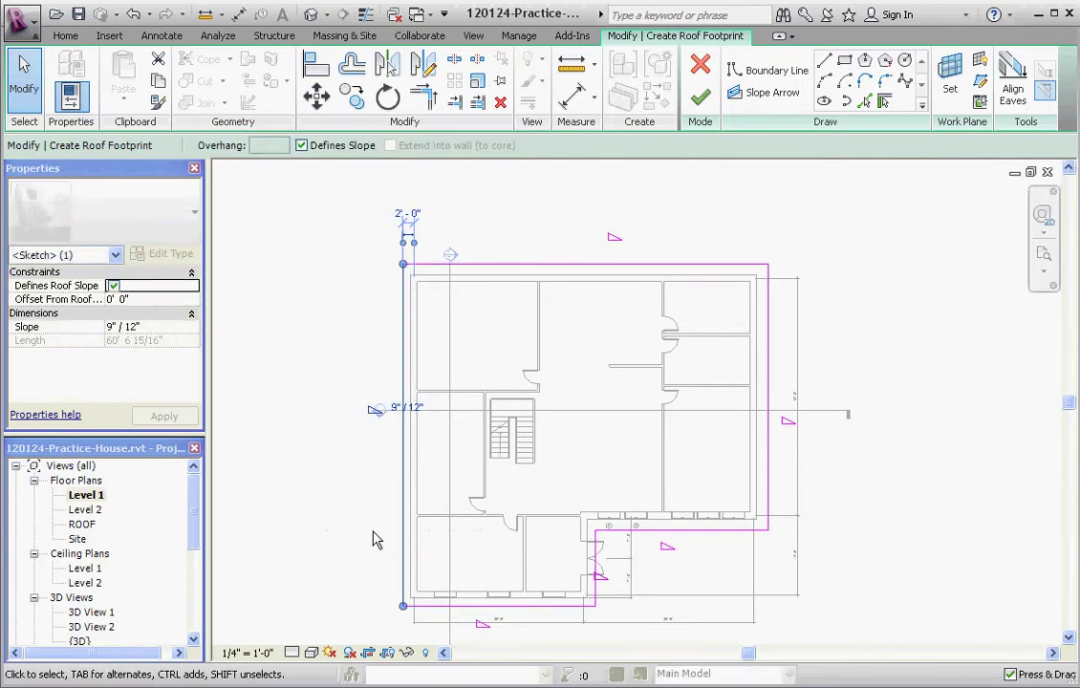
{"action": "left_click", "coordinate": [373, 540]}
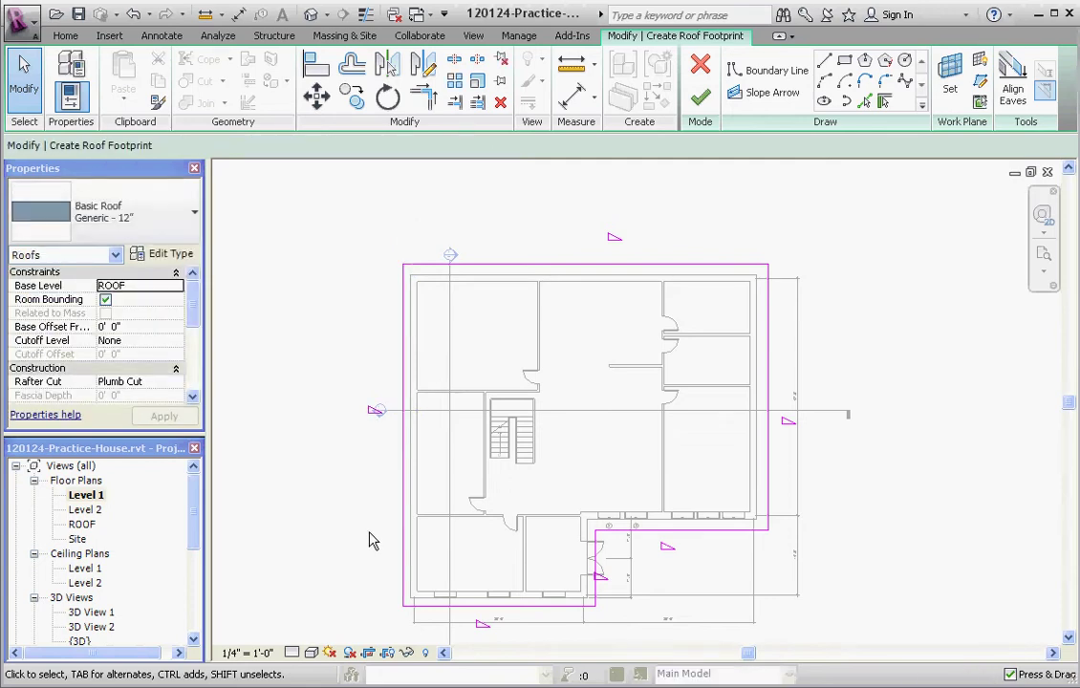
Position the left boundary line exactly 2'-0" outside the left wall face.
{"action": "scroll", "coordinate": [417, 350], "scroll_direction": "up", "scroll_amount": 2}
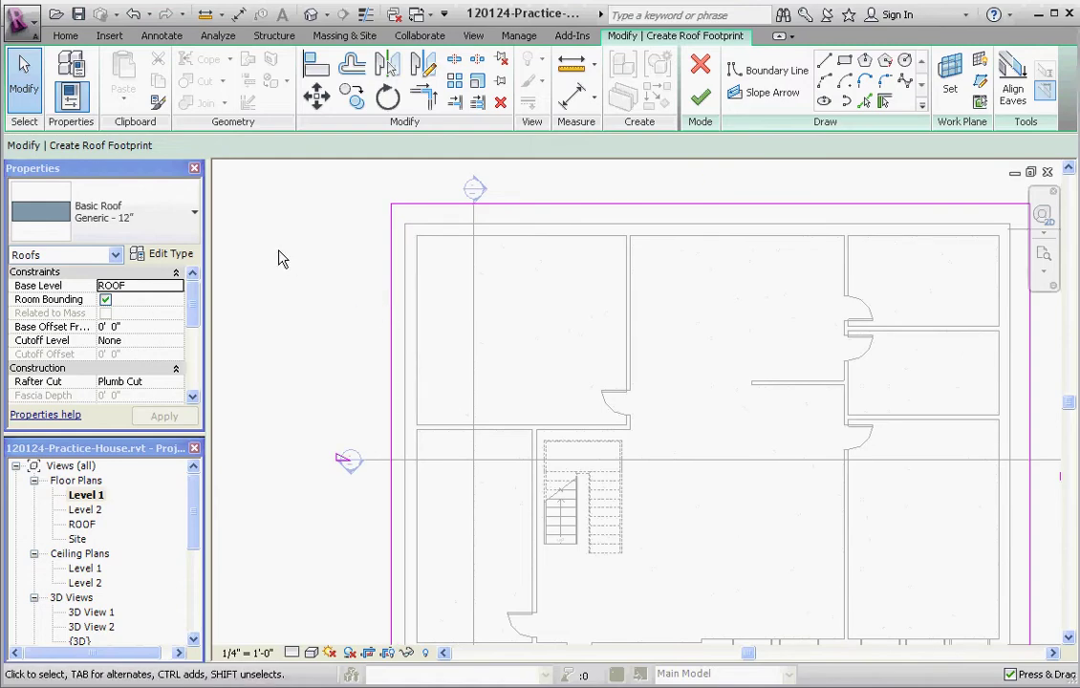
{"action": "scroll", "coordinate": [282, 258], "scroll_direction": "up", "scroll_amount": 2}
{"action": "left_click", "coordinate": [428, 284]}
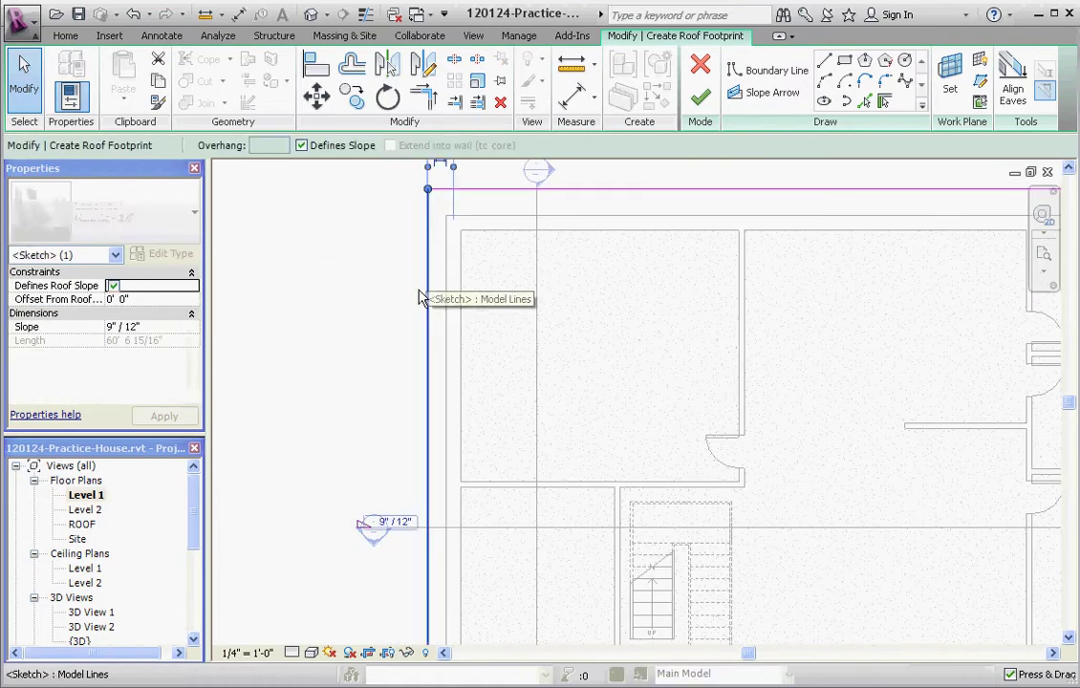
{"action": "scroll", "coordinate": [404, 441], "scroll_direction": "up", "scroll_amount": 2}
{"action": "scroll", "coordinate": [404, 440], "scroll_direction": "down", "scroll_amount": 2}
{"action": "scroll", "coordinate": [382, 315], "scroll_direction": "up", "scroll_amount": 1}
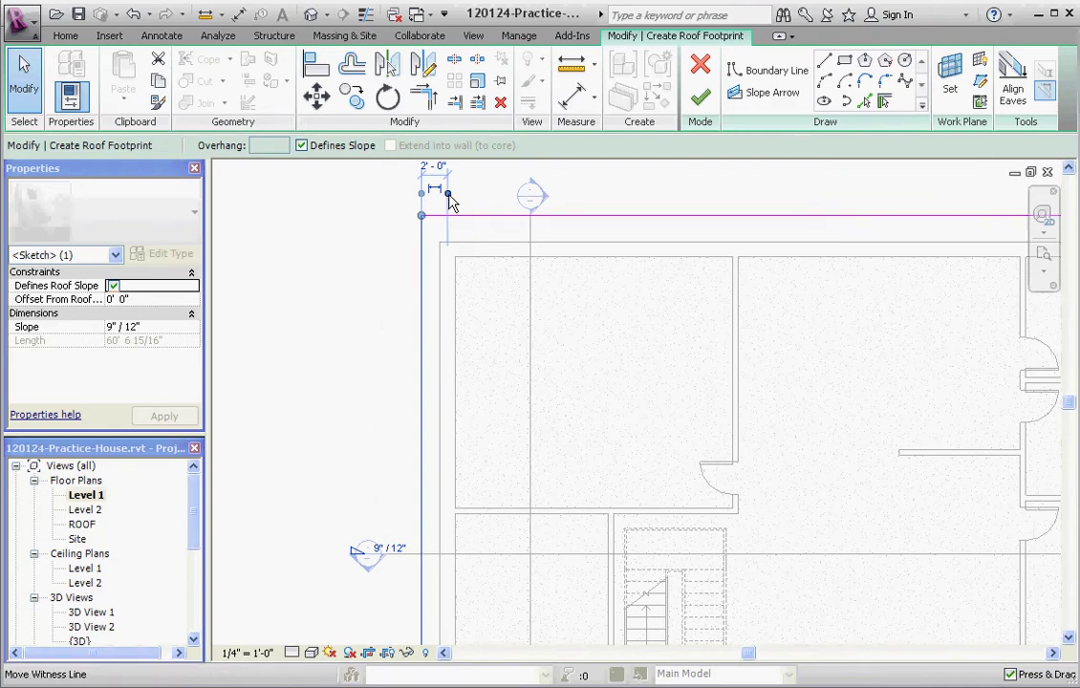
{"action": "left_click", "coordinate": [439, 278]}
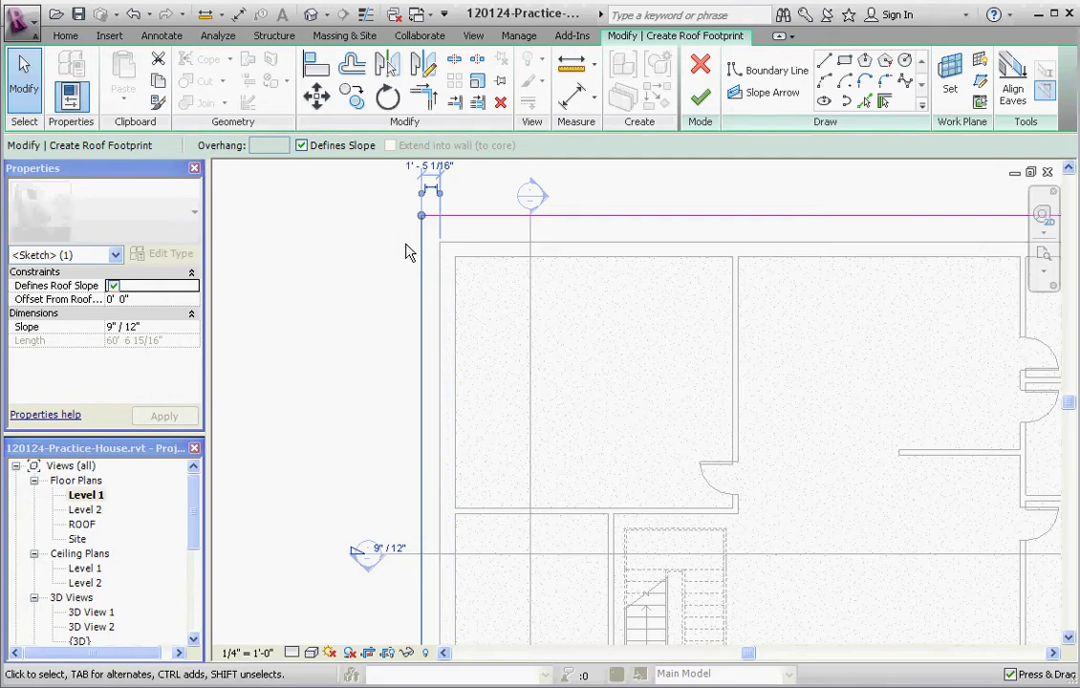
{"action": "left_click", "coordinate": [416, 332]}
{"action": "left_click", "coordinate": [419, 483]}
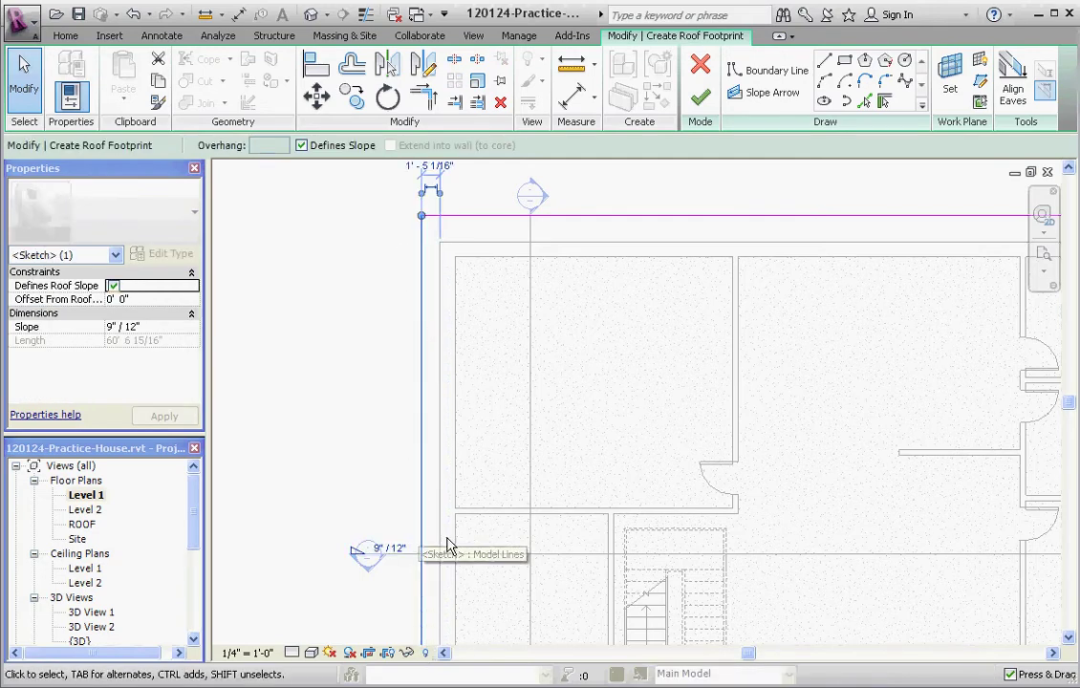
{"action": "mouse_move", "coordinate": [426, 504]}
{"action": "left_mouse_down"}
{"action": "mouse_move", "coordinate": [389, 502]}
{"action": "mouse_move", "coordinate": [419, 504]}
{"action": "left_mouse_up"}
{"action": "left_click", "coordinate": [296, 398]}
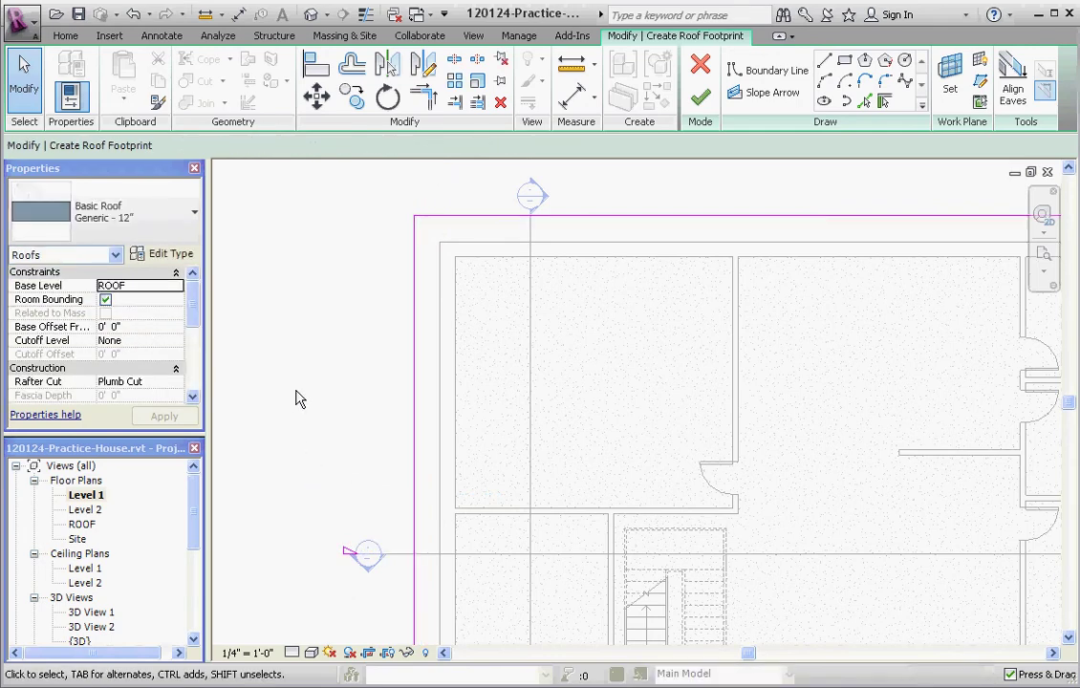
Finish the footprint to create the hip roof and view it from above in the {3D} view.
{"action": "scroll", "coordinate": [300, 397], "scroll_direction": "down", "scroll_amount": 3}
{"action": "scroll", "coordinate": [316, 383], "scroll_direction": "down", "scroll_amount": 2}
{"action": "scroll", "coordinate": [416, 573], "scroll_direction": "up", "scroll_amount": 1}
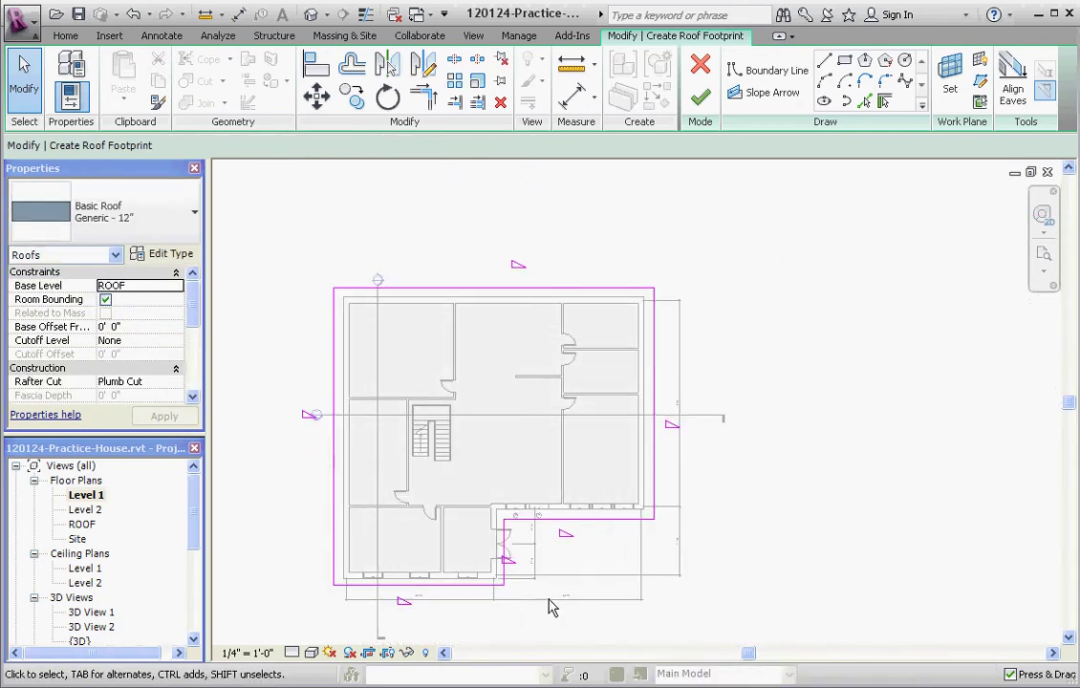
{"action": "scroll", "coordinate": [527, 366], "scroll_direction": "down", "scroll_amount": 1}
{"action": "scroll", "coordinate": [506, 421], "scroll_direction": "up", "scroll_amount": 1}
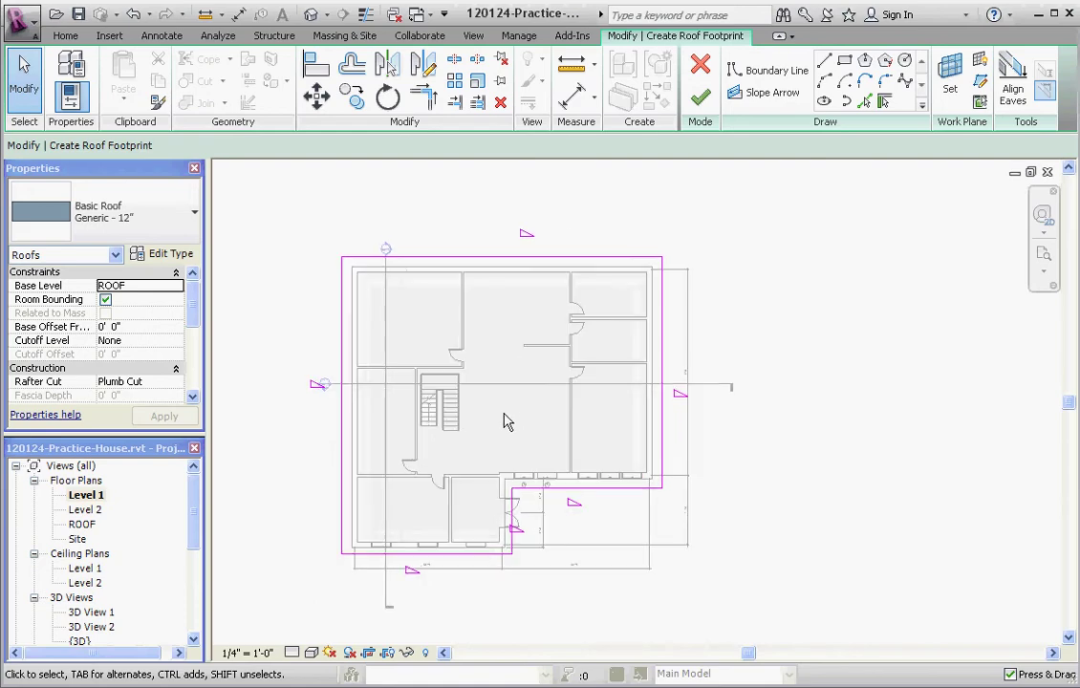
{"action": "left_click", "coordinate": [699, 96]}
{"action": "left_click", "coordinate": [275, 297]}
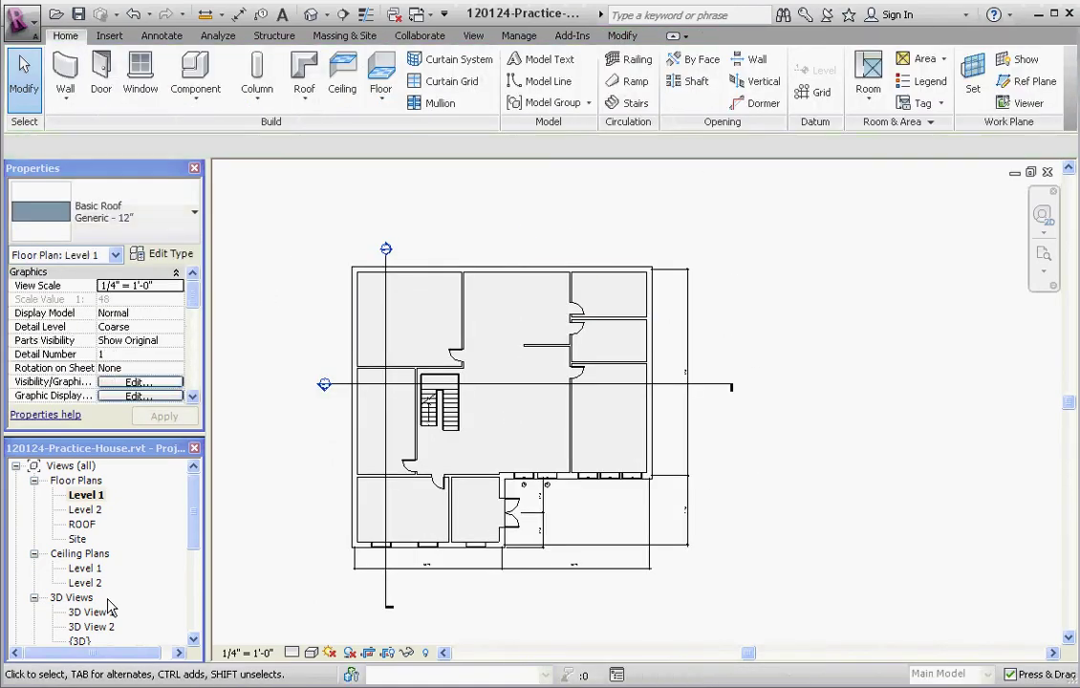
{"action": "double_click", "coordinate": [81, 641]}
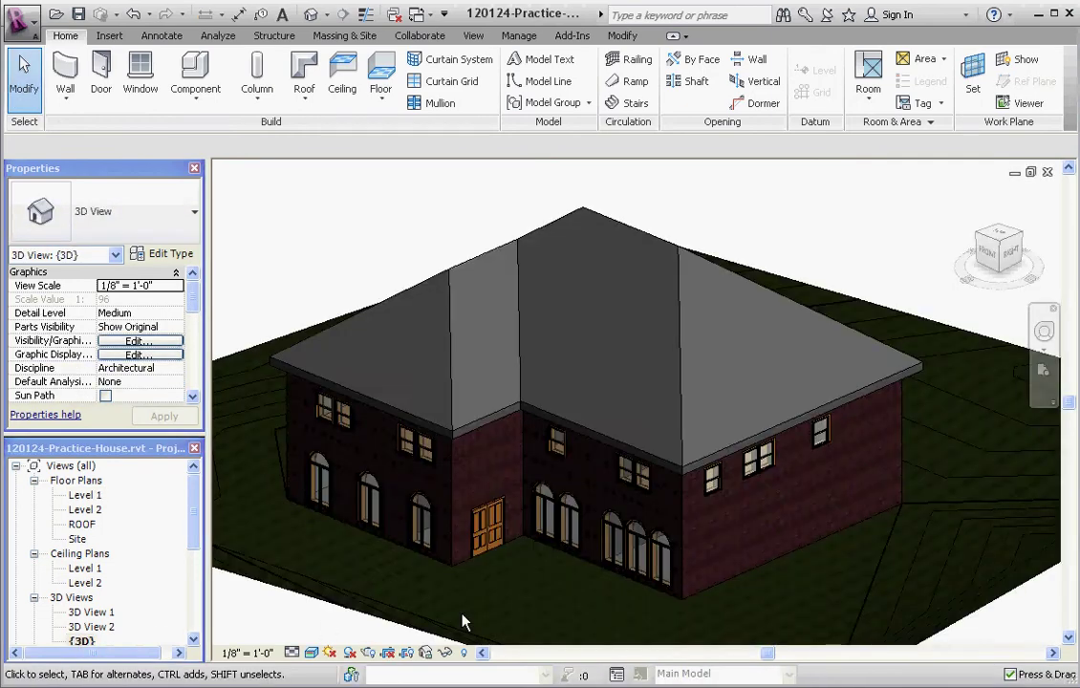
{"action": "scroll", "coordinate": [669, 527], "scroll_direction": "up", "scroll_amount": 3}
{"action": "middle_click_drag", "start_coordinate": [670, 526], "coordinate": [663, 392], "text": "shift"}
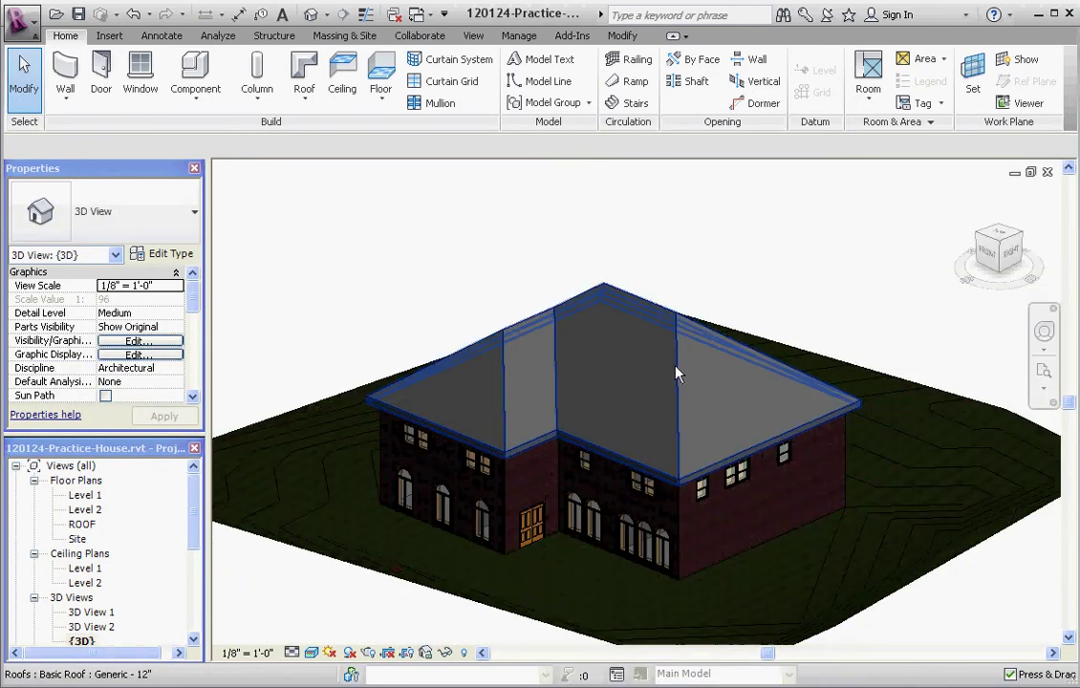
Change the roof's type to Basic Roof Wood Rafter 8" - Asphalt Shingle - Insulated.
{"action": "left_click", "coordinate": [677, 375]}
{"action": "left_click", "coordinate": [193, 214]}
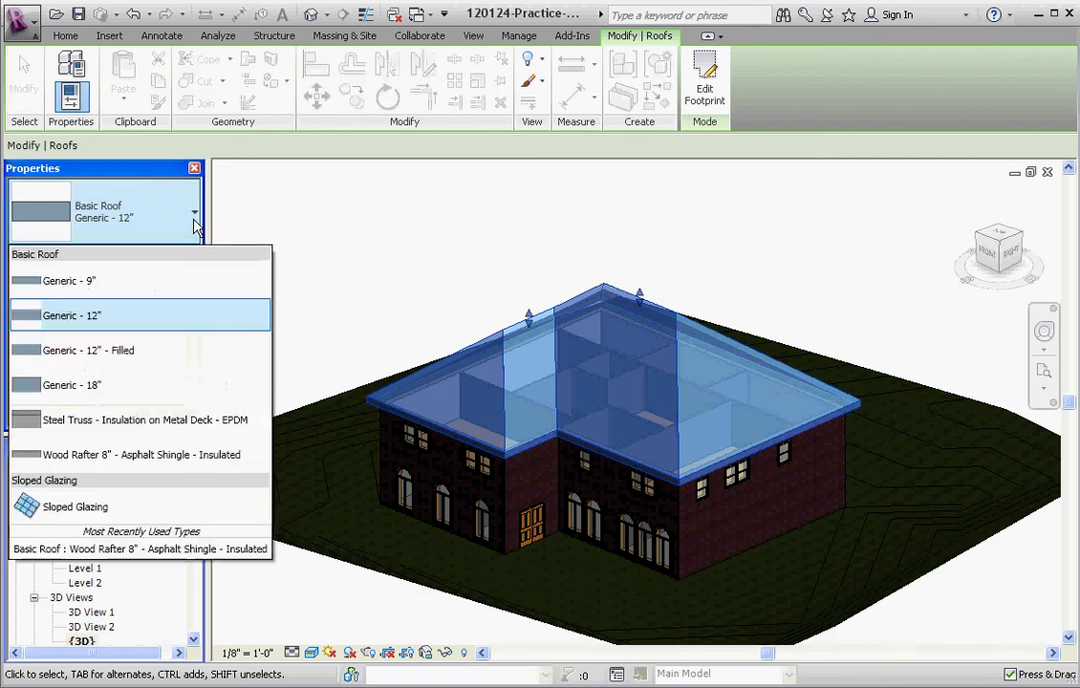
{"action": "left_click", "coordinate": [122, 459]}
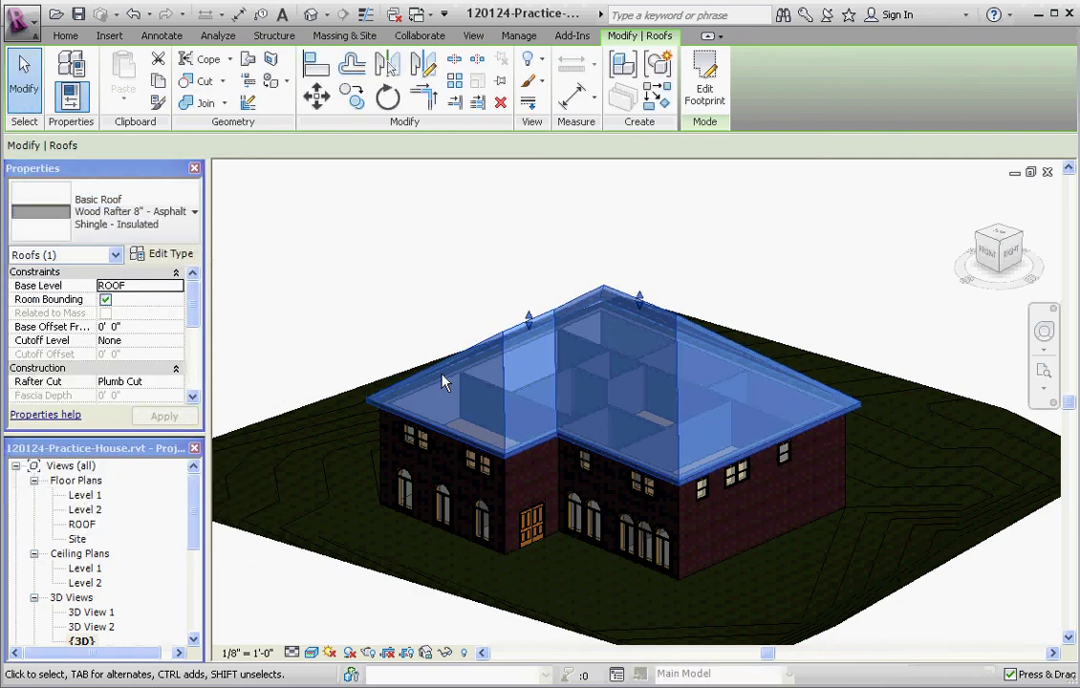
{"action": "left_click", "coordinate": [389, 208]}
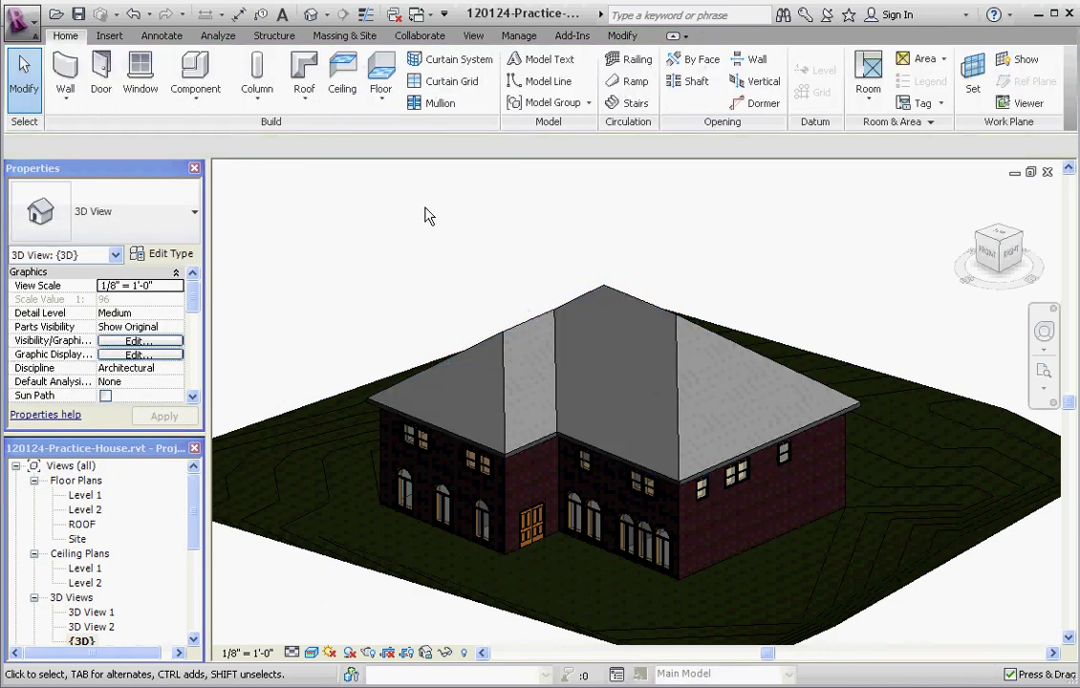